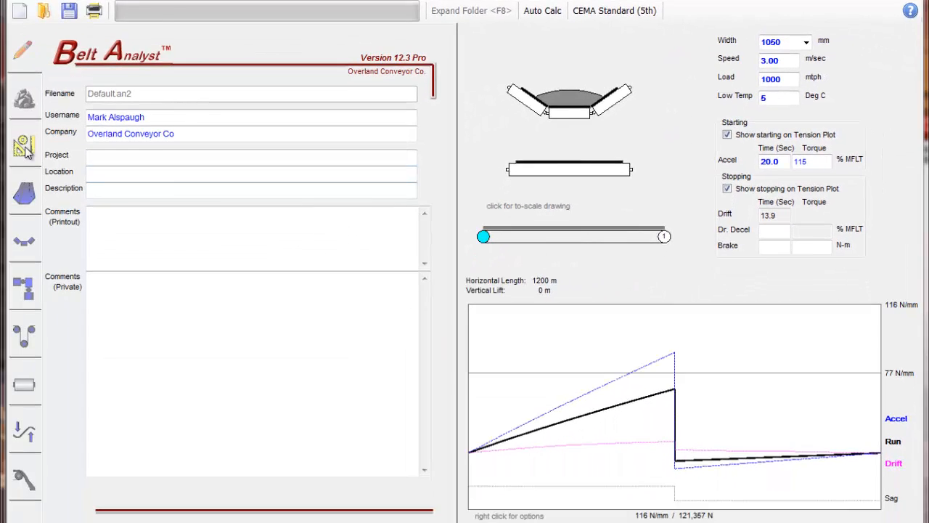
Examine the project, material and flight data pages, including the flight table in its expanded and contracted layouts.
click(23, 148)
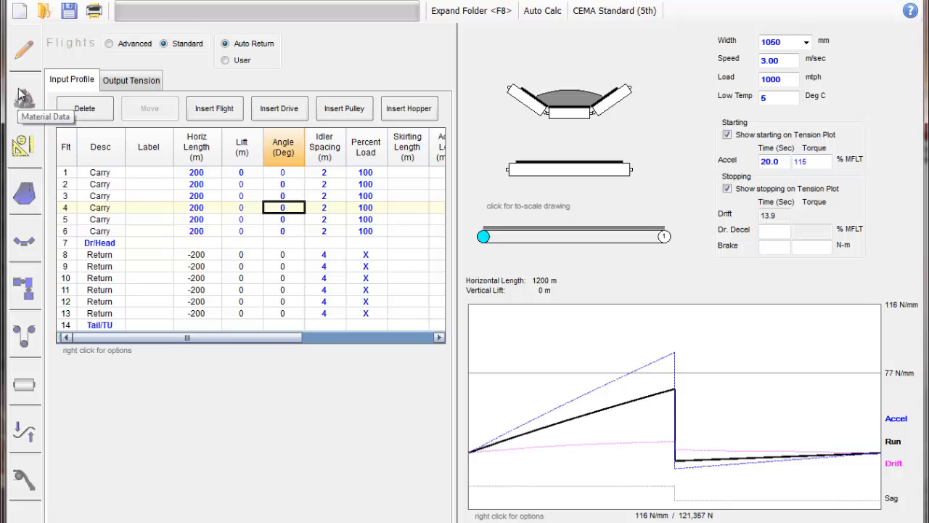
click(24, 51)
click(23, 101)
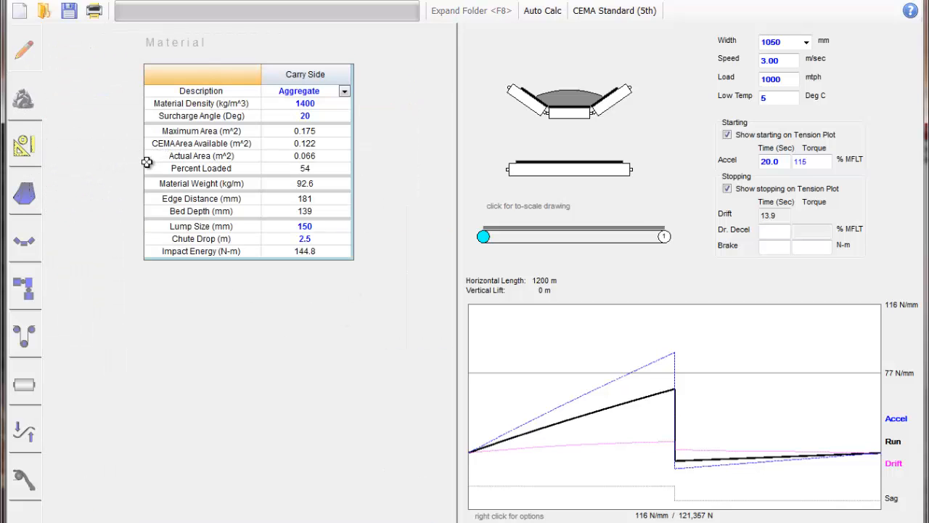
click(21, 148)
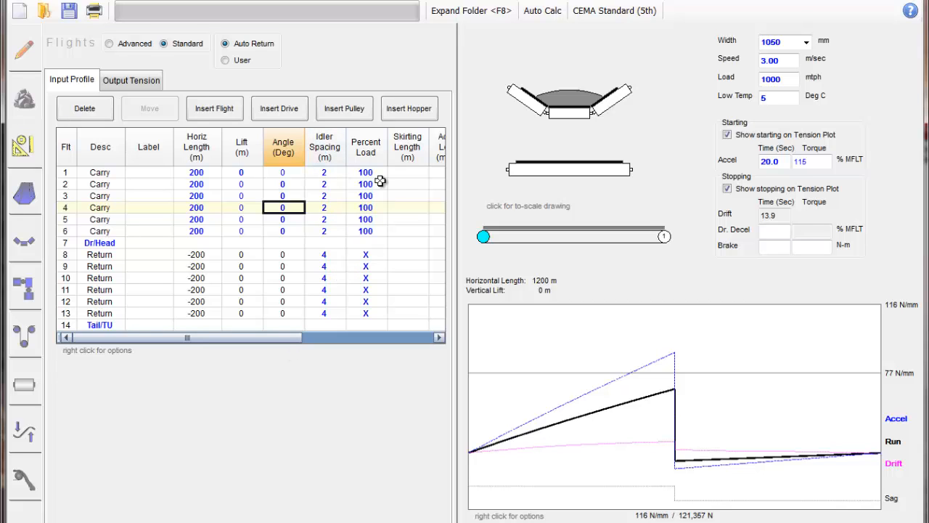
click(471, 11)
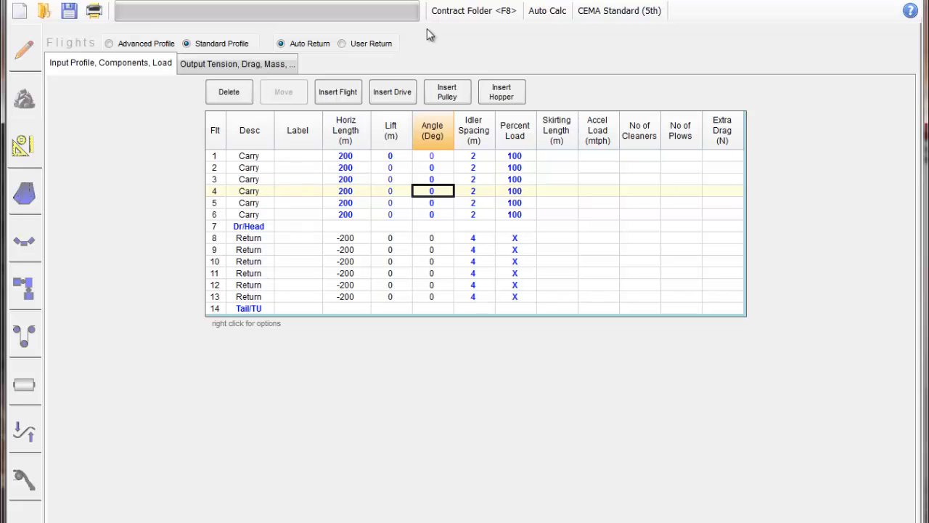
click(470, 10)
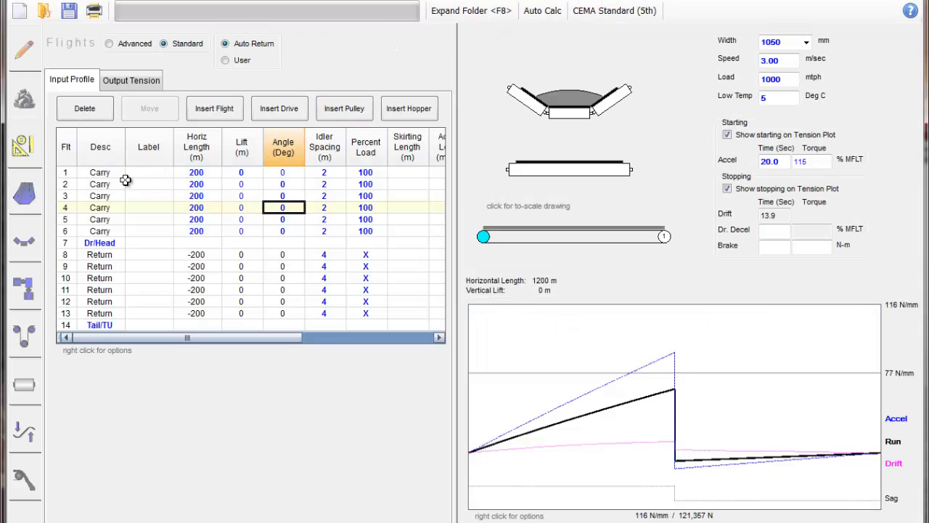
click(24, 100)
click(24, 50)
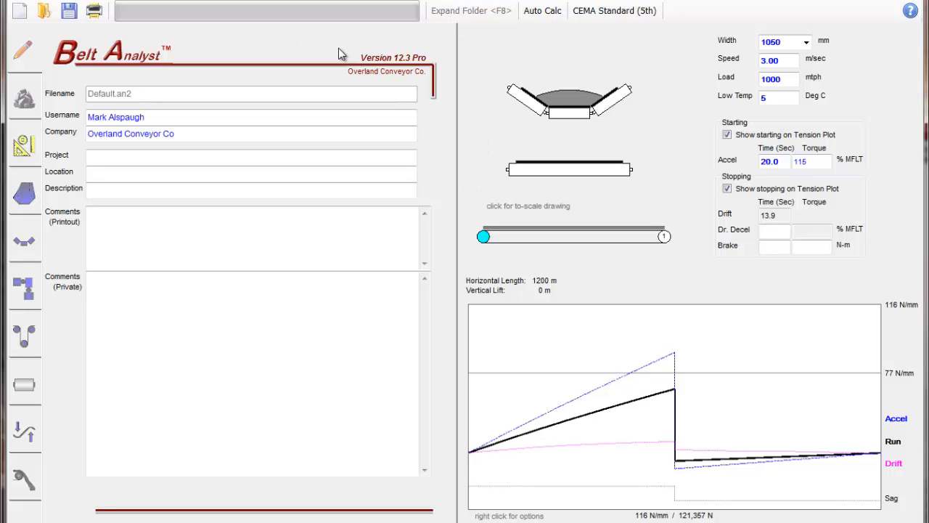
click(15, 143)
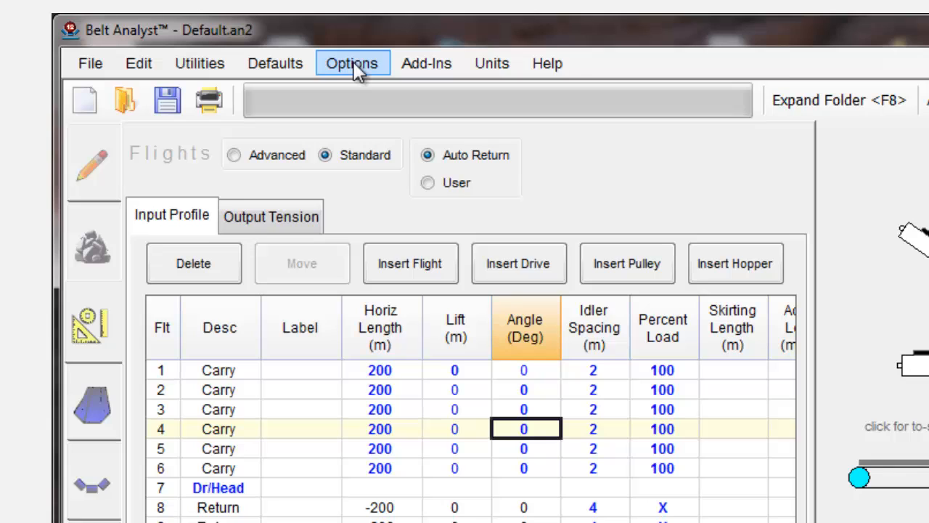
Change the conveyor's belt type to Pipe Belt.
click(353, 64)
mouse_move(385, 145)
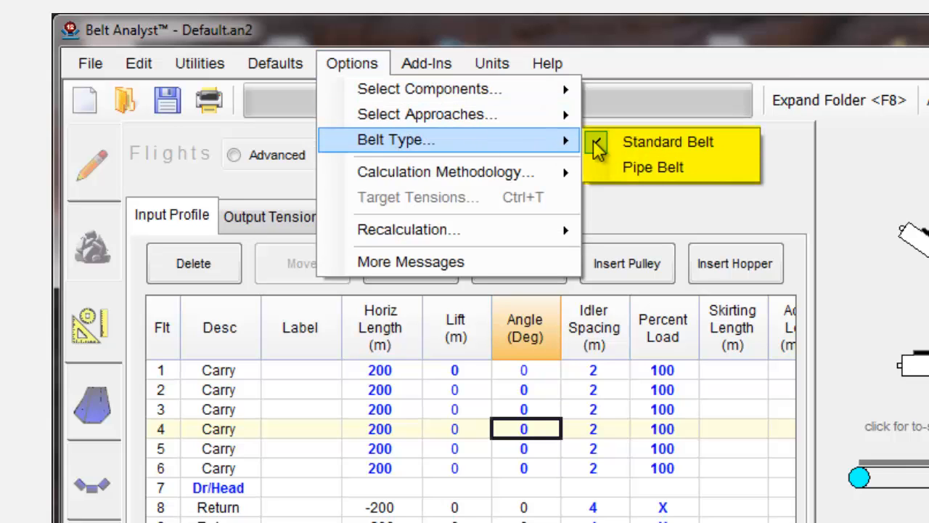
click(657, 169)
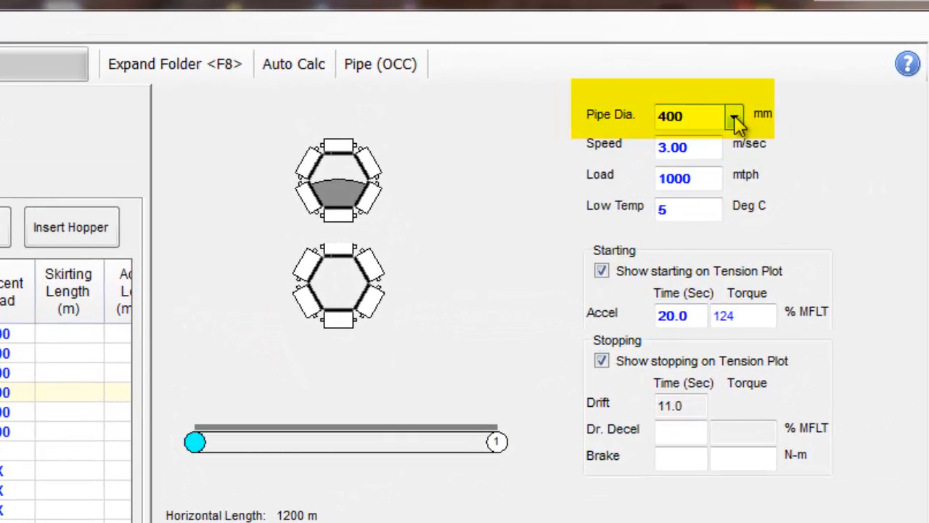
Try pipe diameters of 500, 350 and 250 mm, accepting the capacity adjustment to 546 mtph.
click(734, 117)
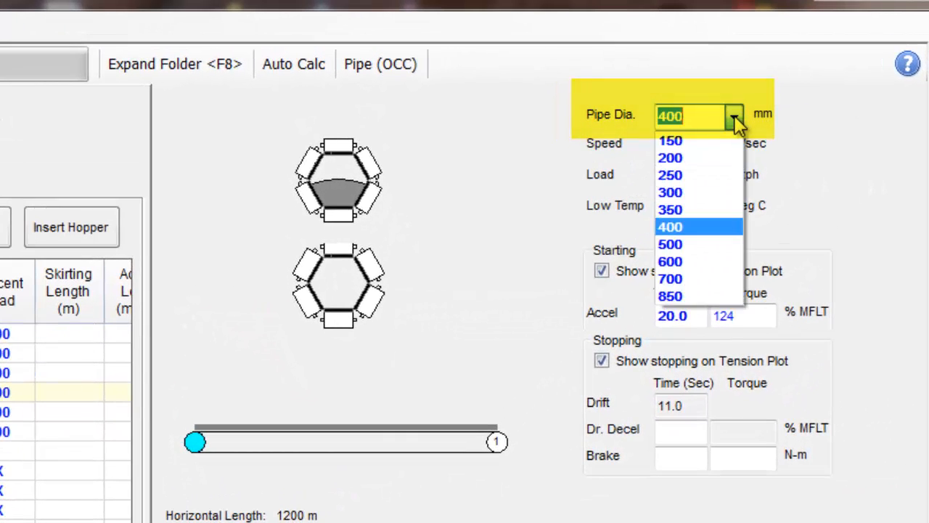
click(716, 244)
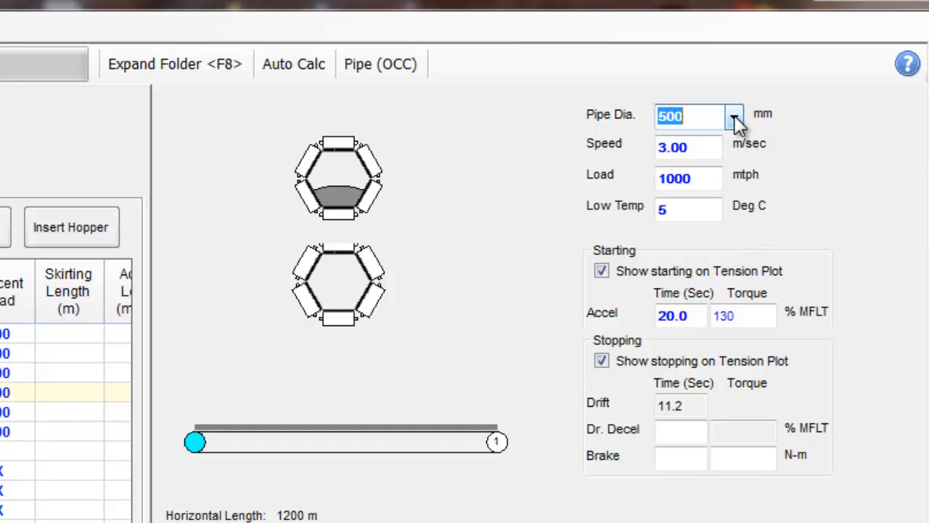
click(734, 116)
click(710, 209)
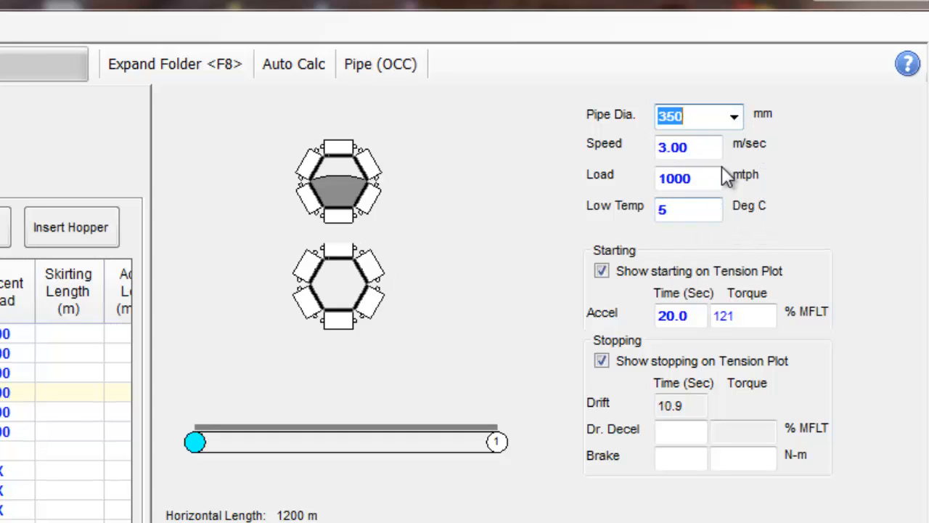
click(735, 118)
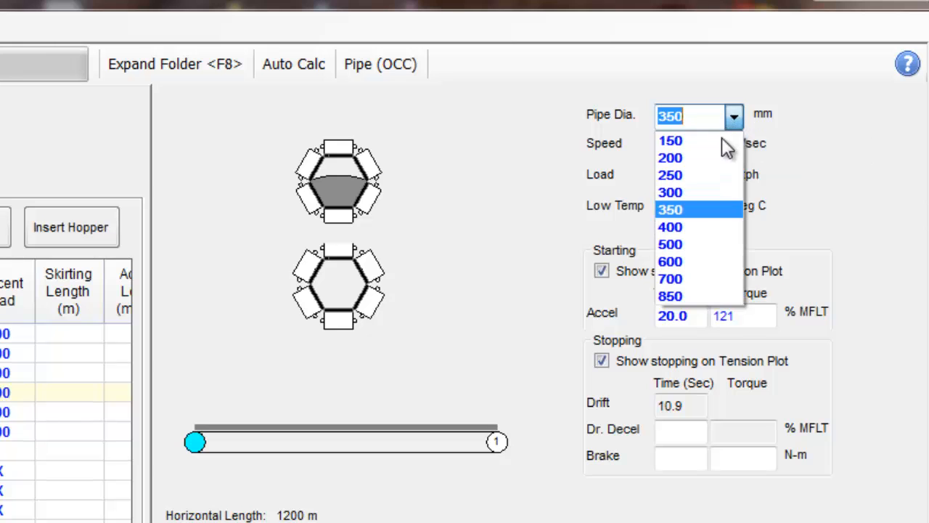
click(701, 172)
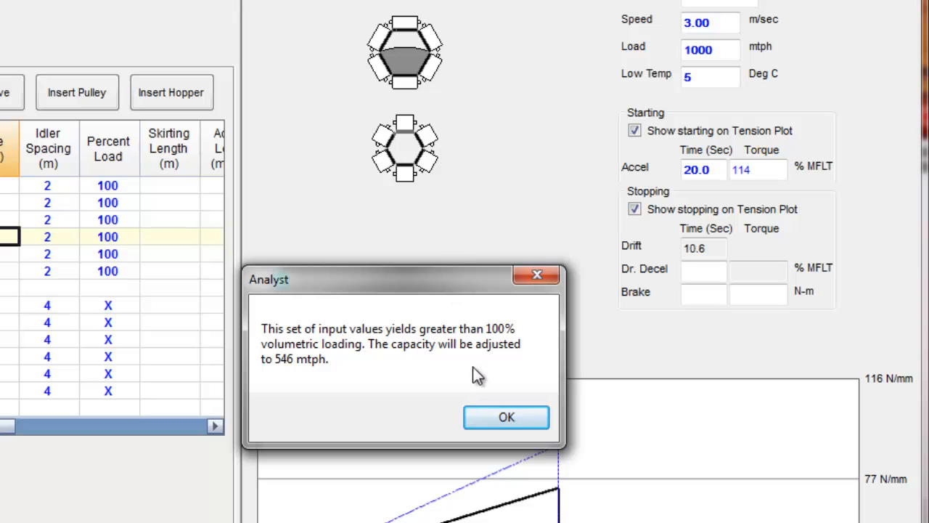
click(506, 418)
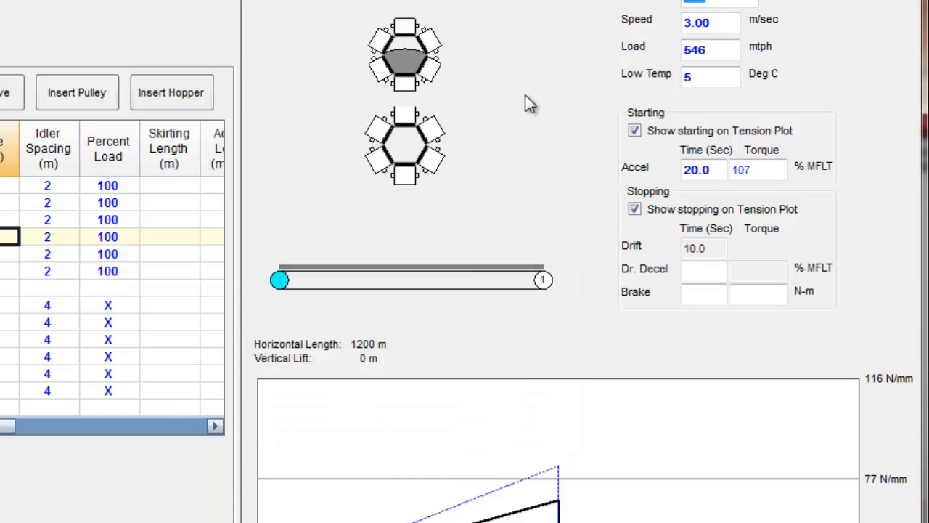
Set the pipe diameter to 400 mm and the load to 1000 mtph.
click(750, 12)
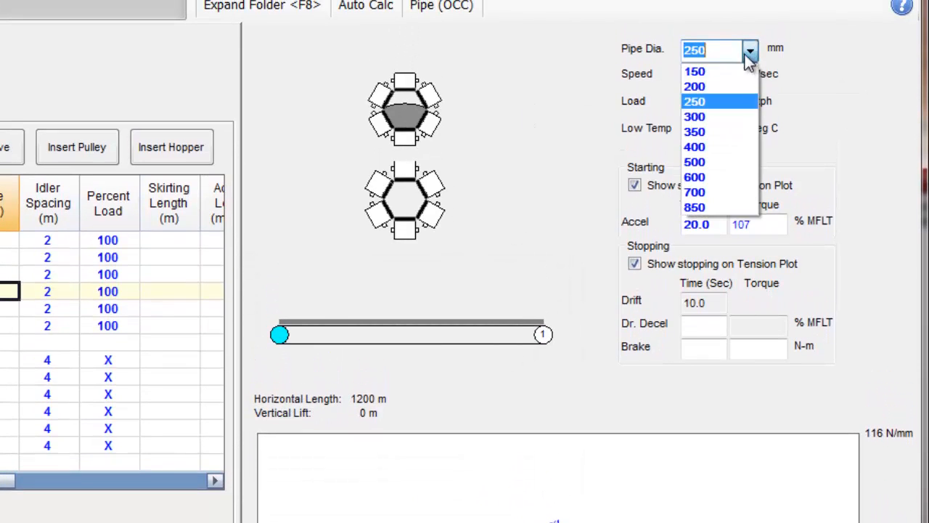
click(704, 147)
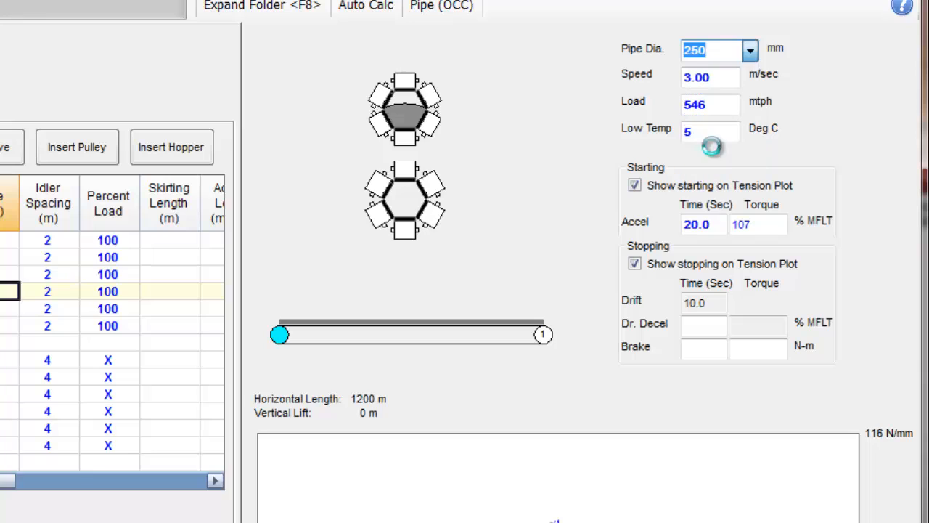
double_click(726, 104)
text(1000)
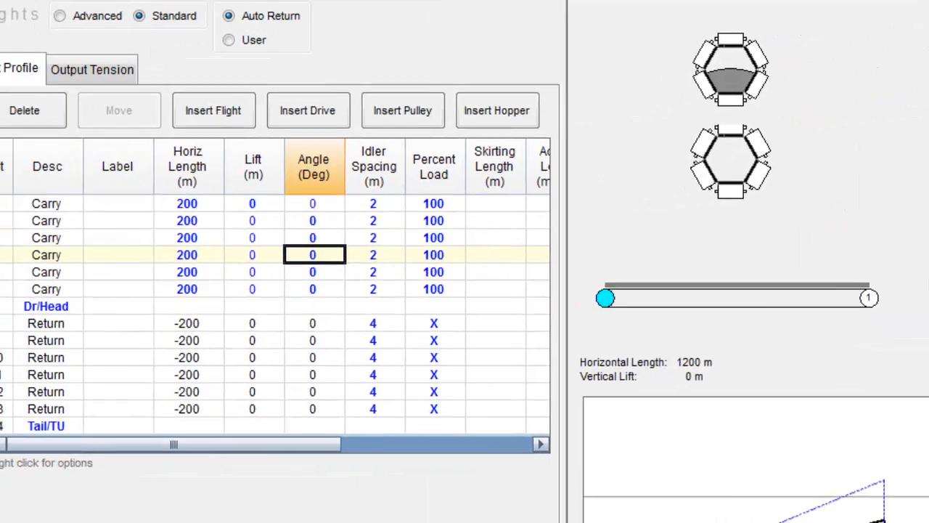
Review the belt data, switch the belt source to User DB, and inspect the adjusted safety factor and standard rating.
click(35, 222)
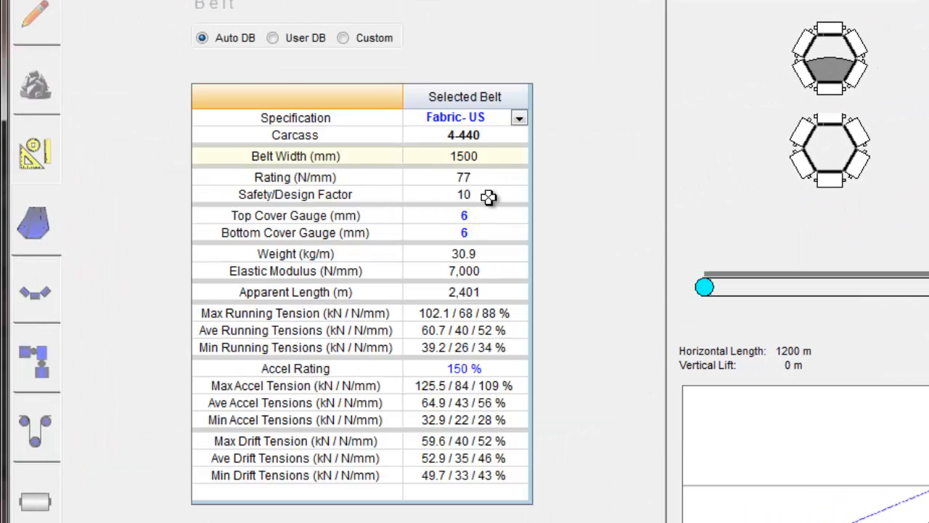
click(494, 155)
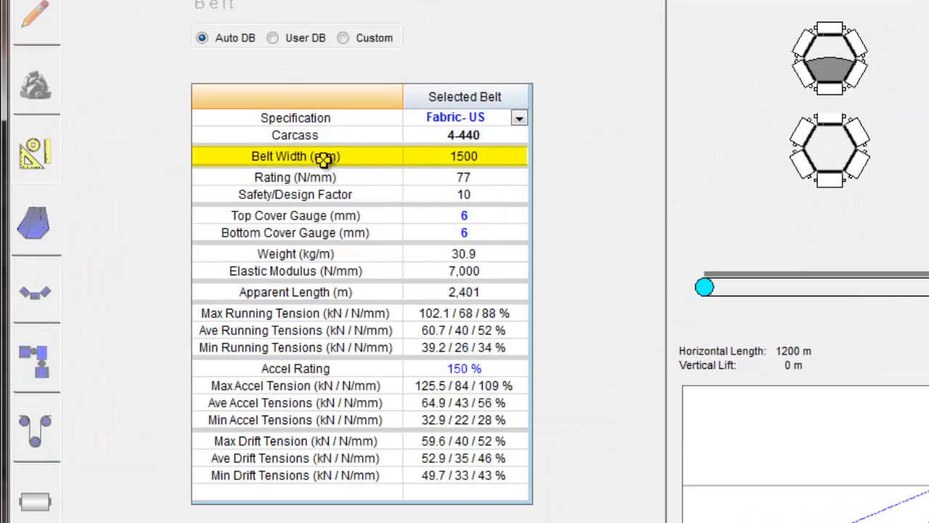
click(518, 159)
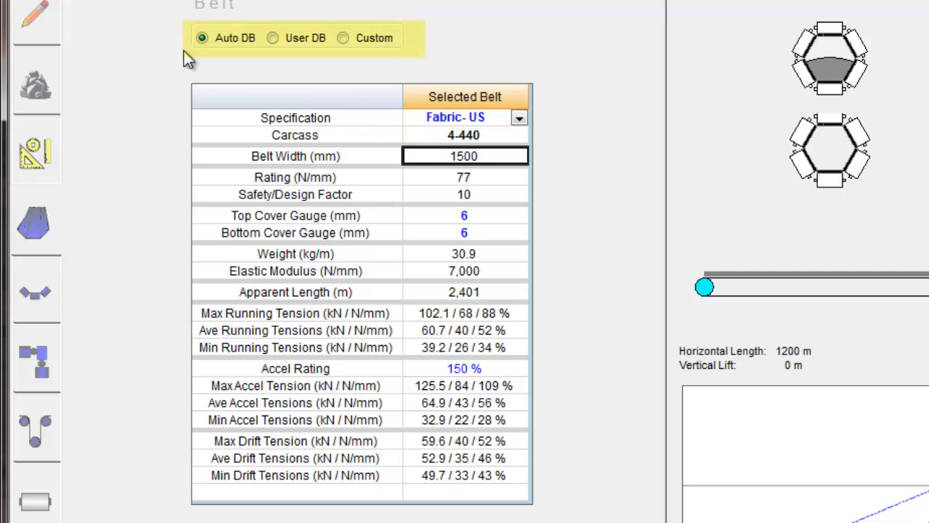
click(273, 39)
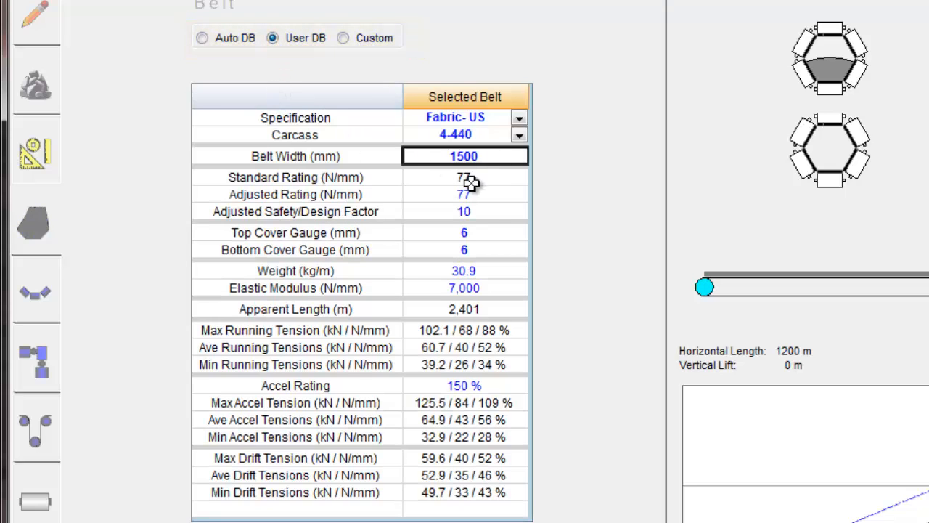
click(496, 210)
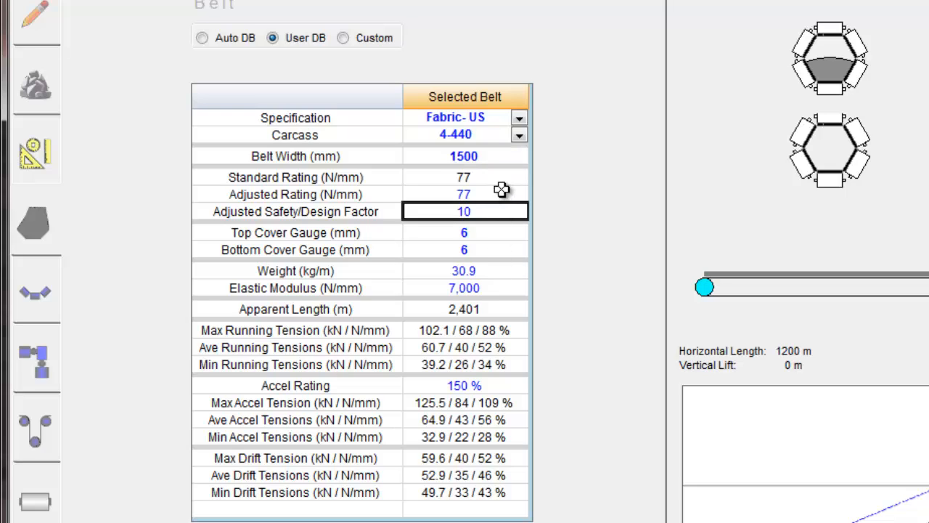
click(506, 179)
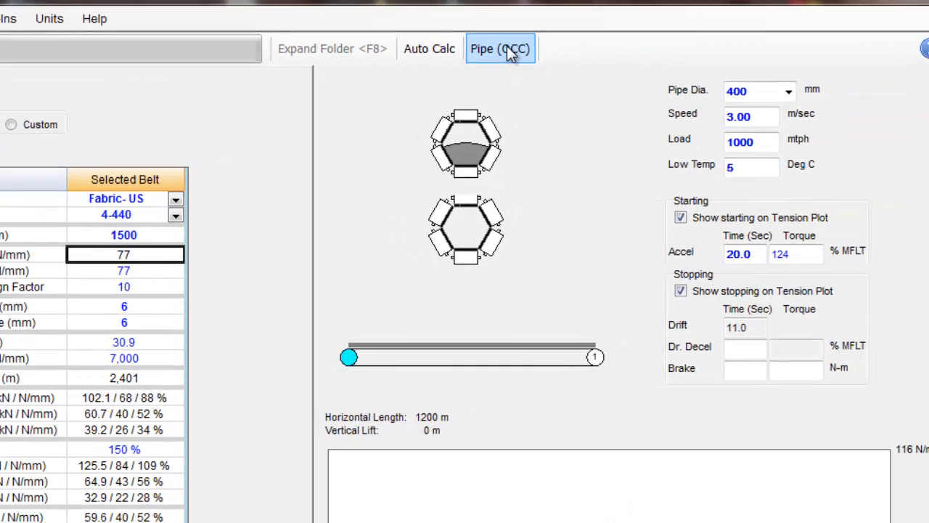
Switch the calculation method to Modified DIN (OCC) with a base "f" friction factor of 0.05.
click(506, 46)
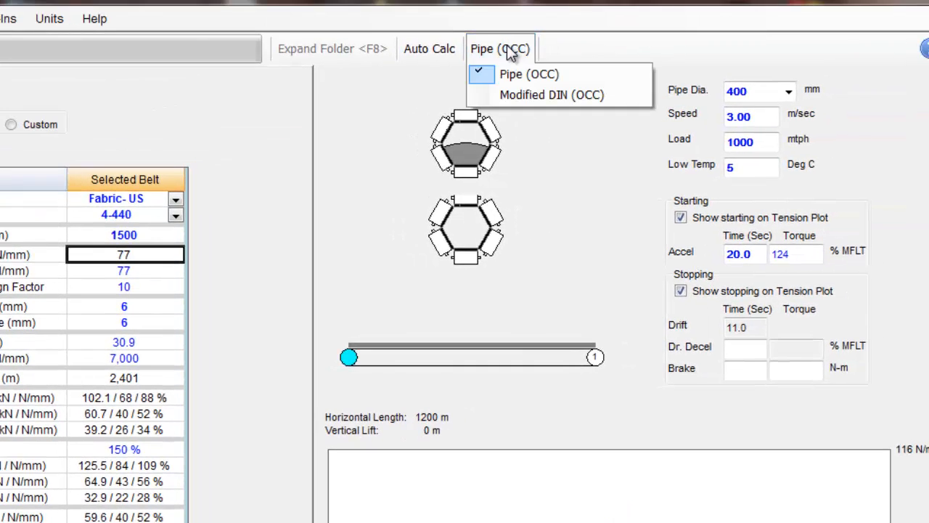
click(534, 76)
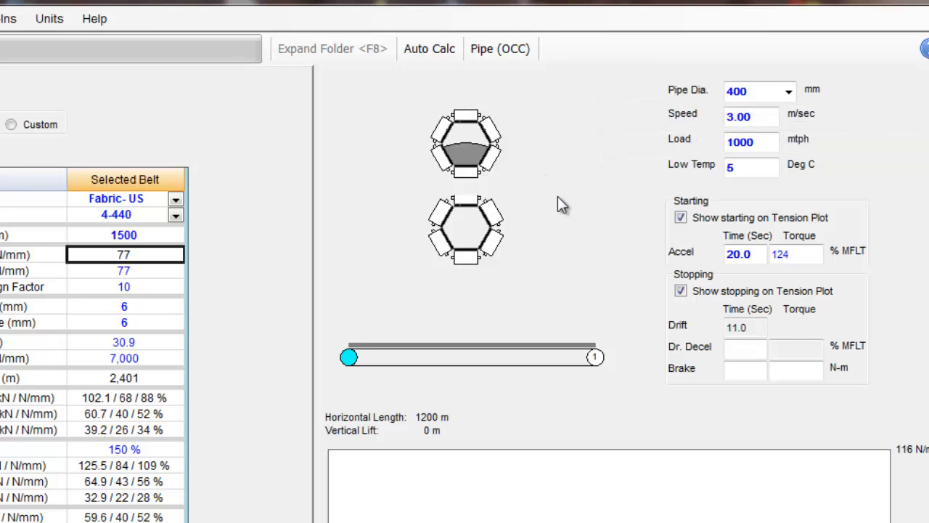
click(511, 51)
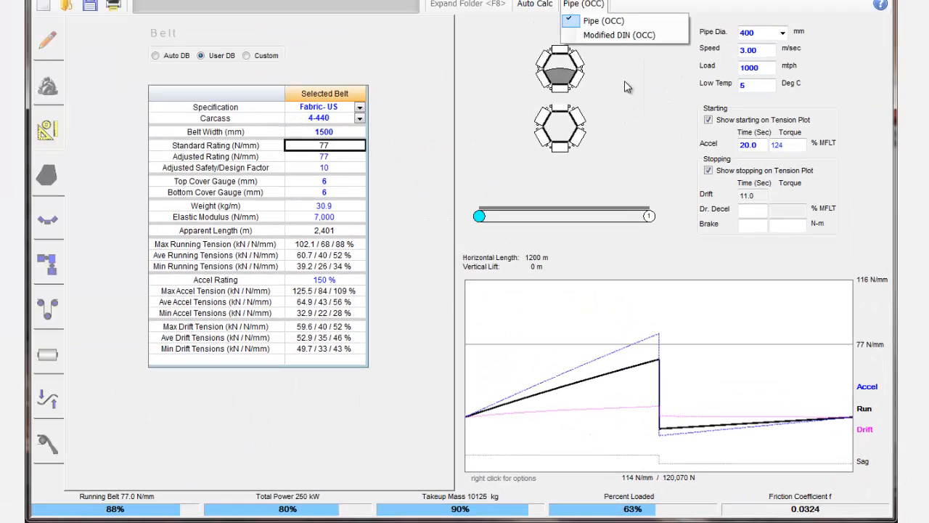
click(610, 37)
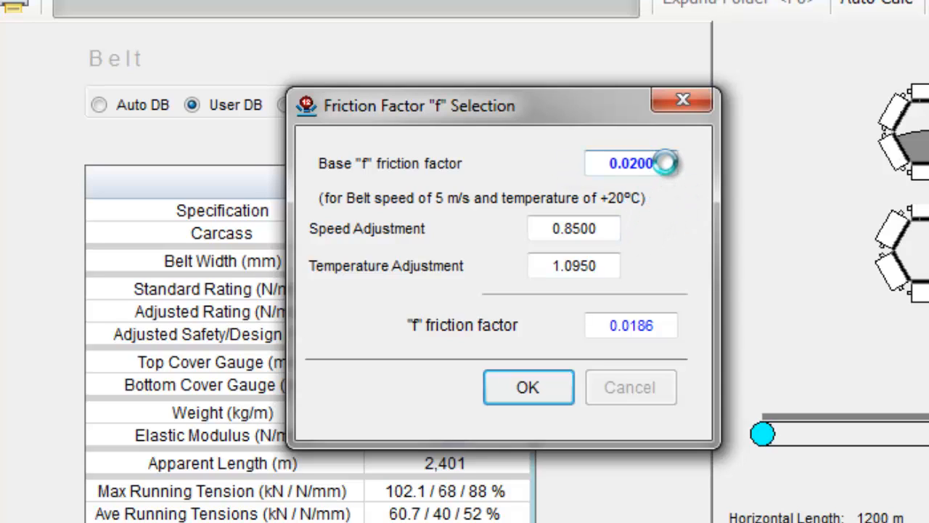
click(665, 164)
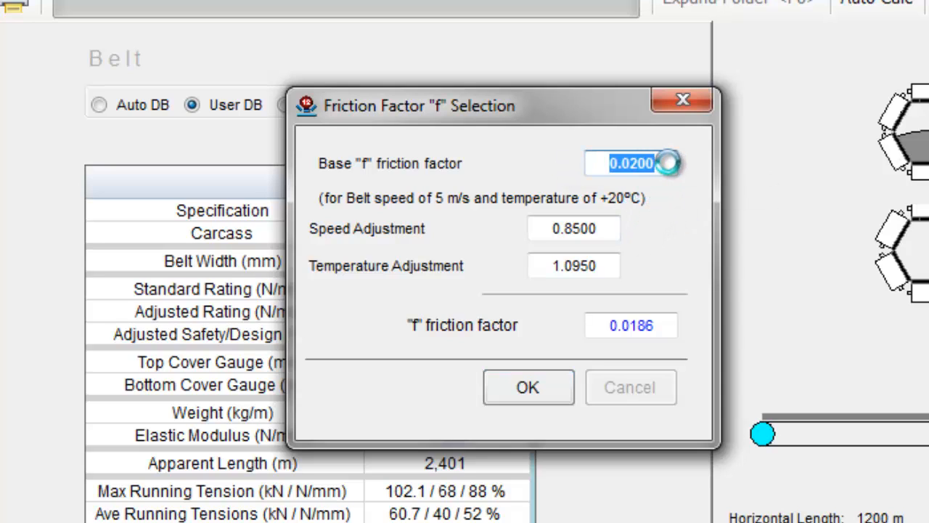
text(.05)
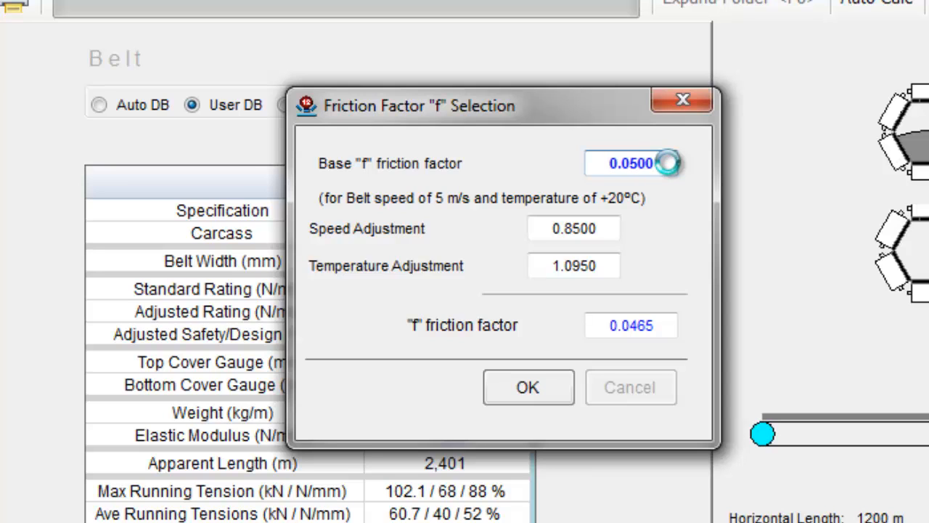
click(530, 387)
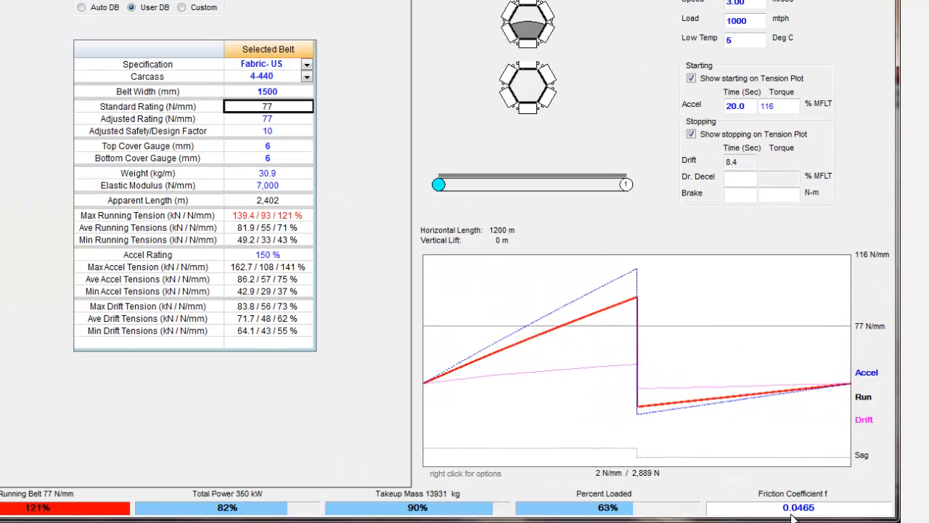
Set the adjusted "f" friction factor to 0.05, and switch the calculation method back to Pipe (OCC).
drag(0, 0, 272, 68)
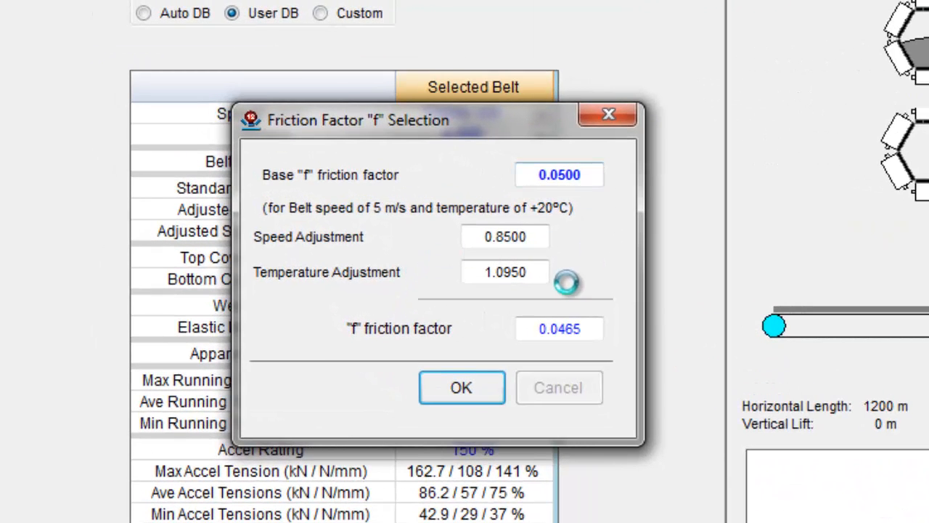
double_click(599, 333)
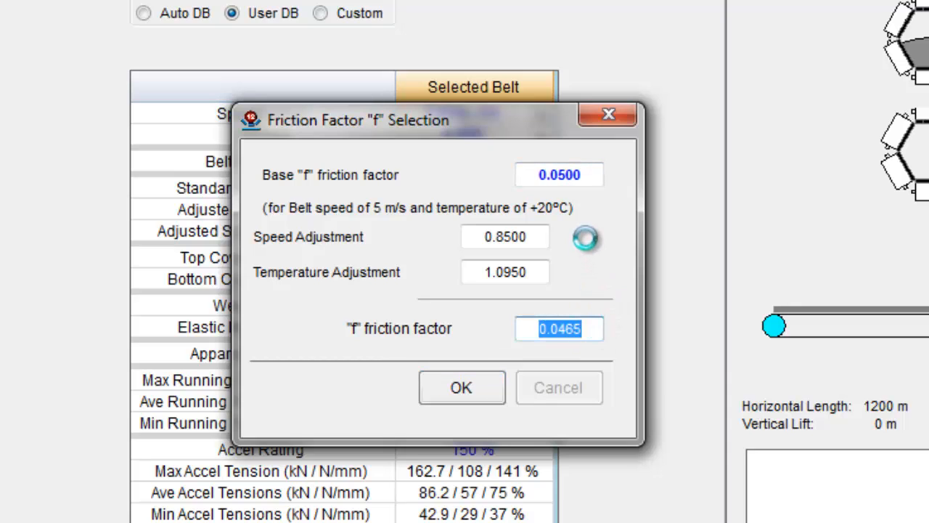
text(.0)
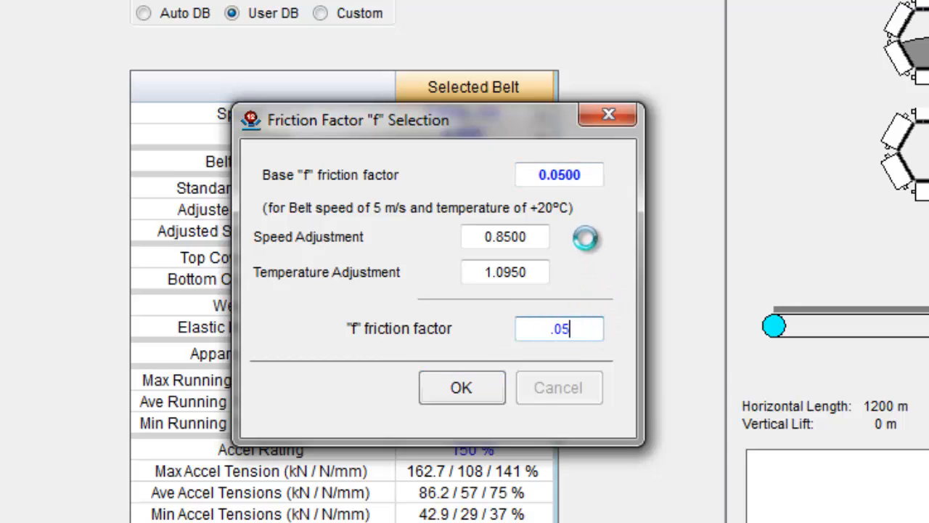
key(Return)
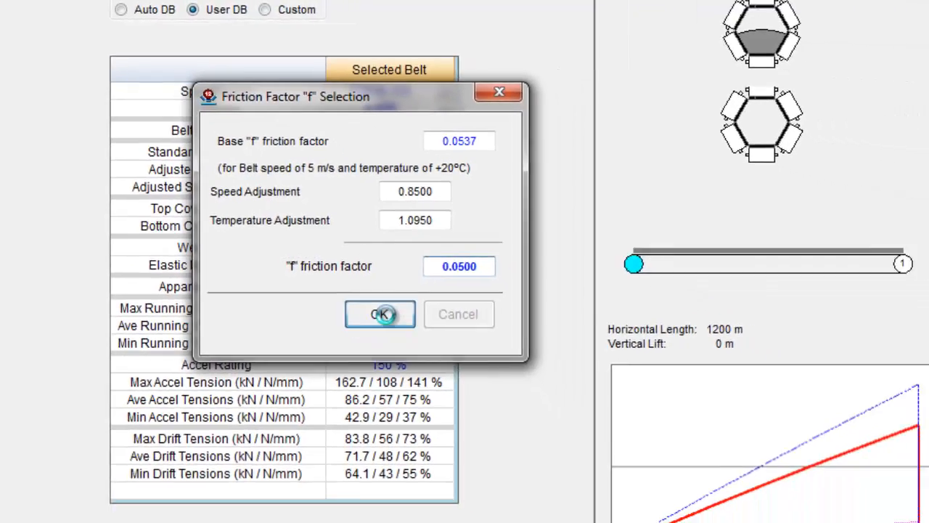
click(461, 387)
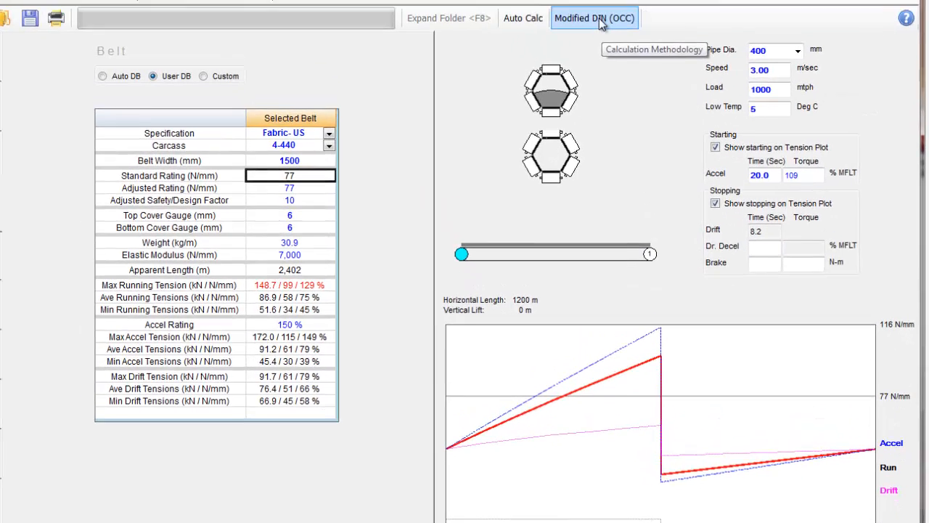
click(599, 41)
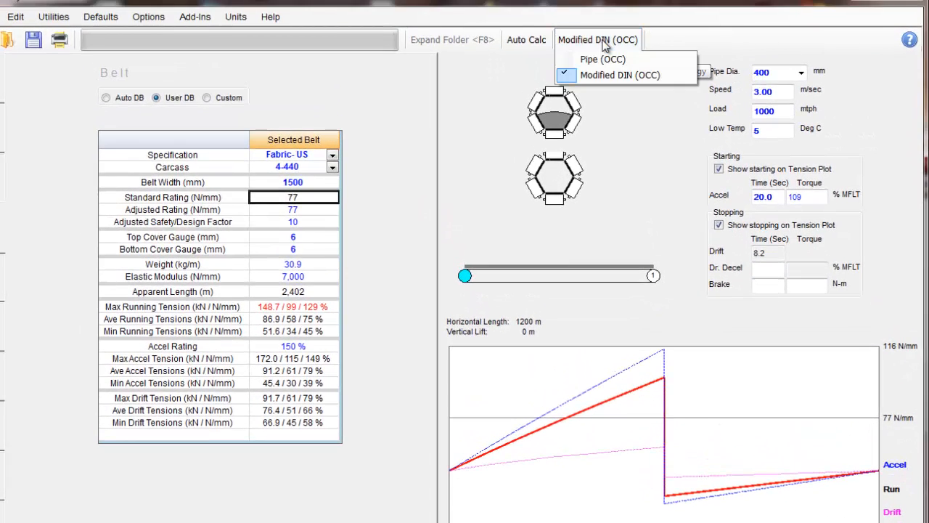
click(602, 61)
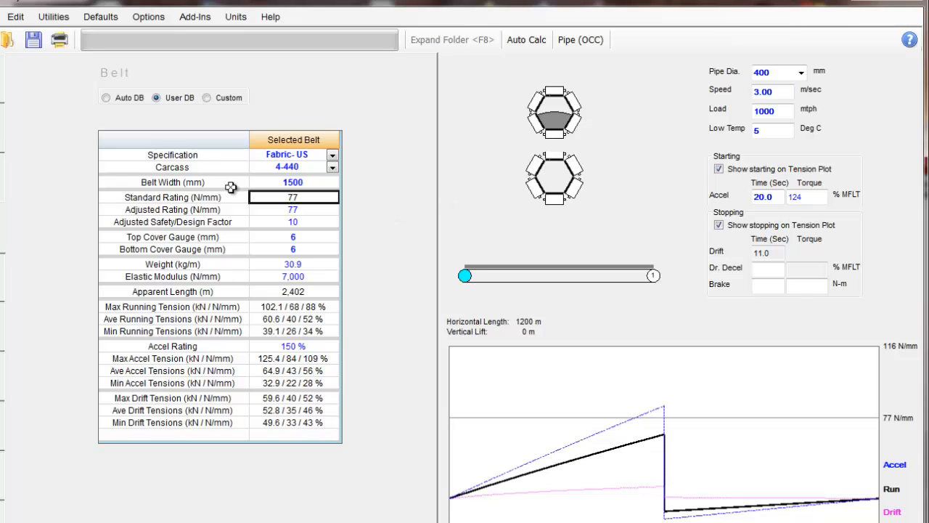
Examine the flights' output tension, drag and mass values in the expanded data folder, and contract it again.
click(56, 170)
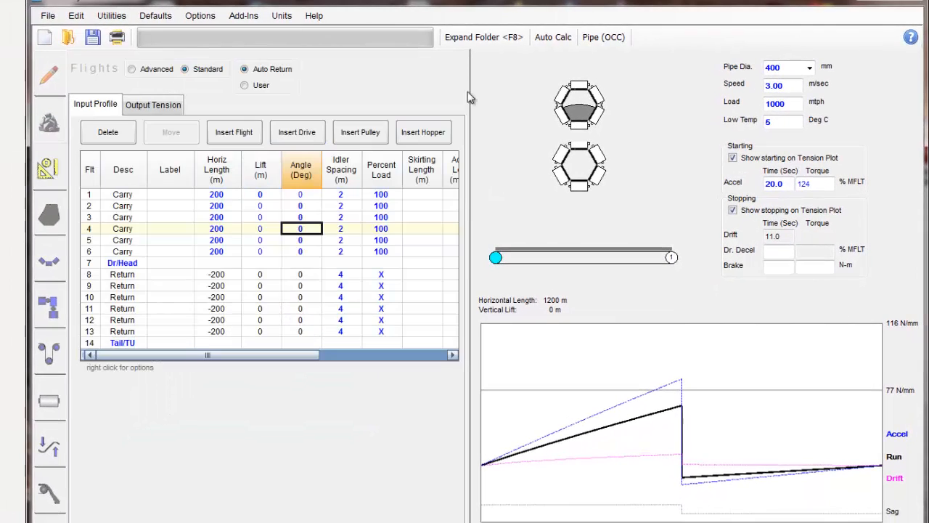
click(172, 107)
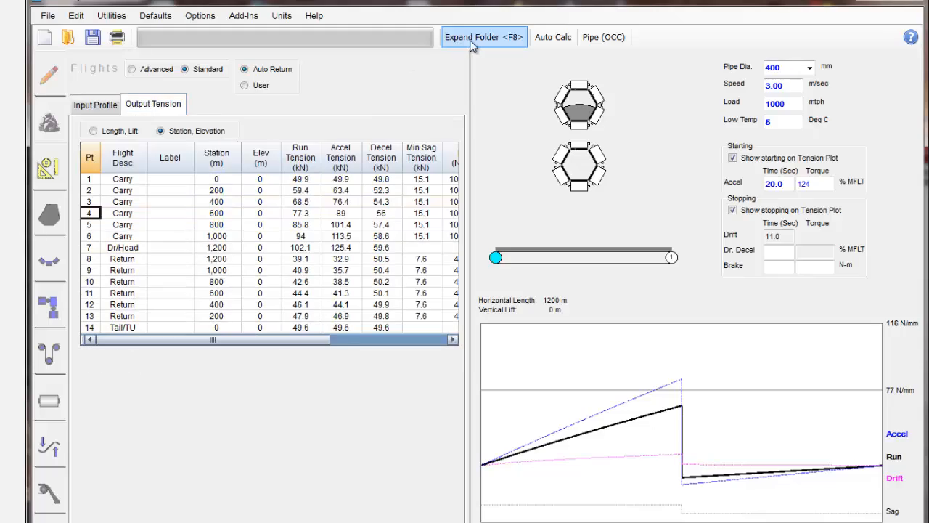
click(474, 40)
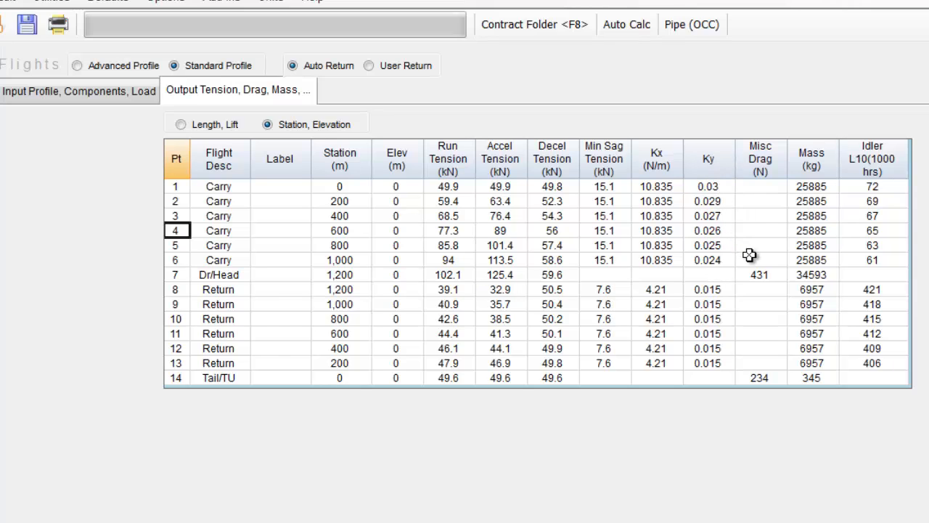
click(561, 26)
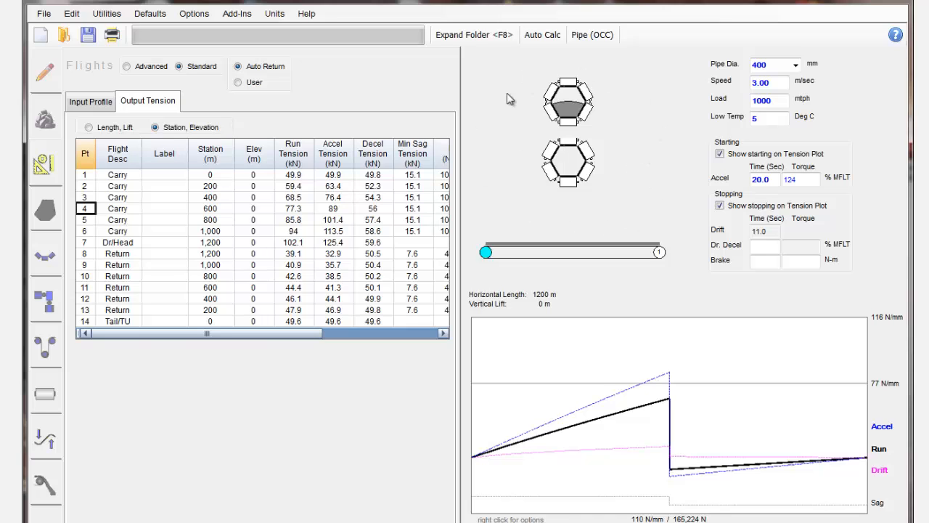
Review the drive summary and details, takeup, pulley and idler data, and the curves table.
click(43, 300)
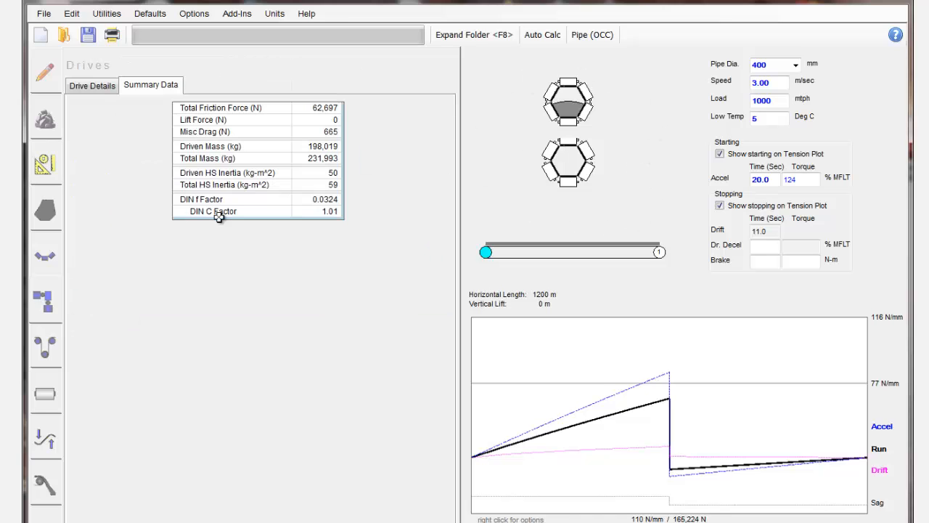
click(80, 85)
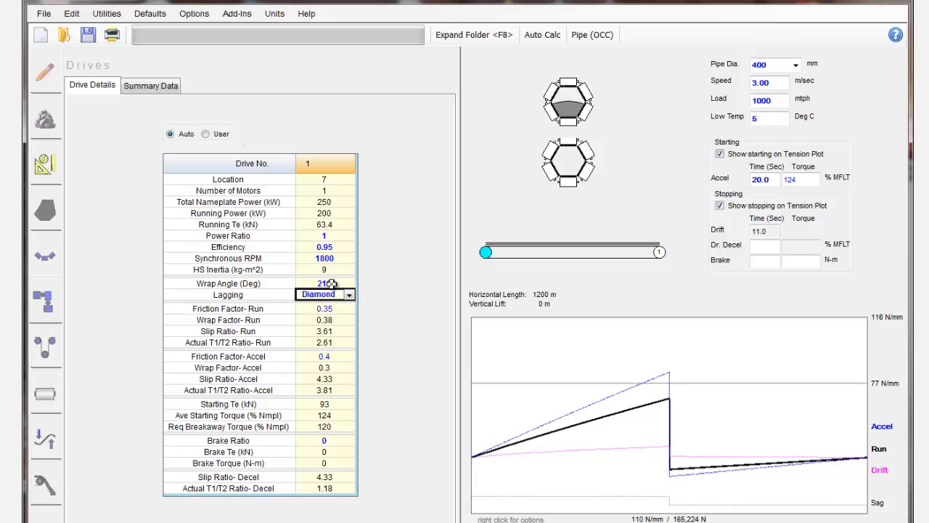
click(44, 348)
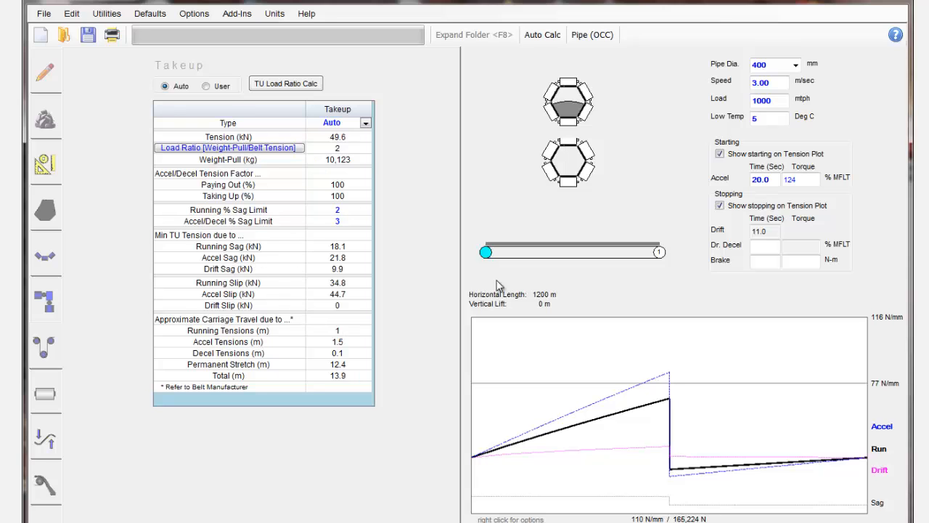
click(48, 396)
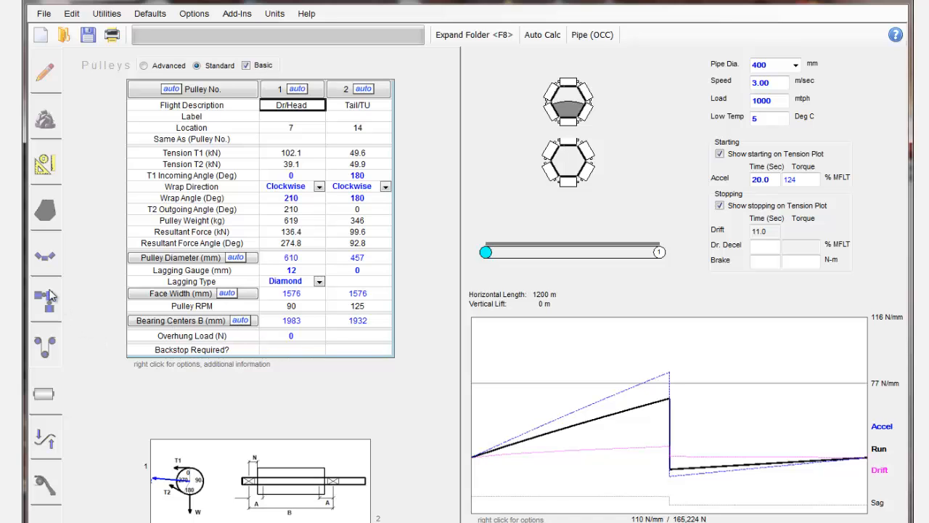
click(46, 256)
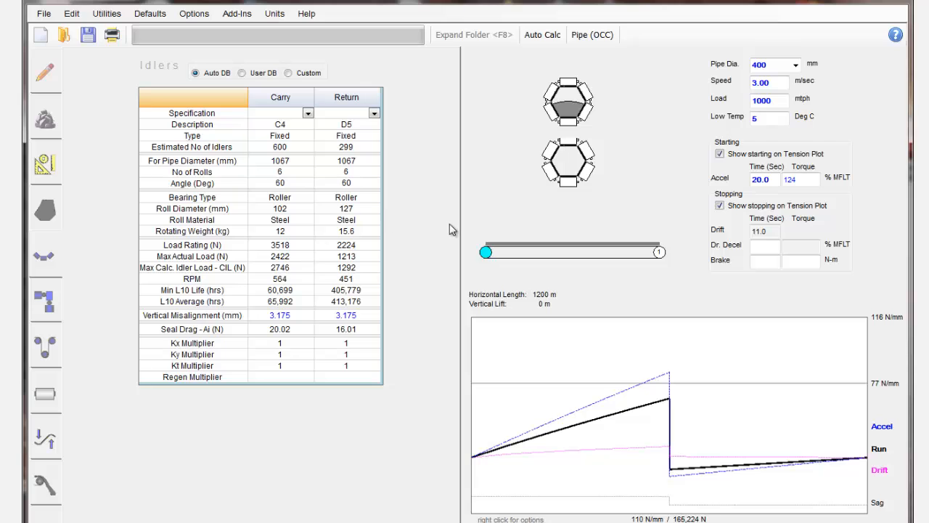
click(45, 438)
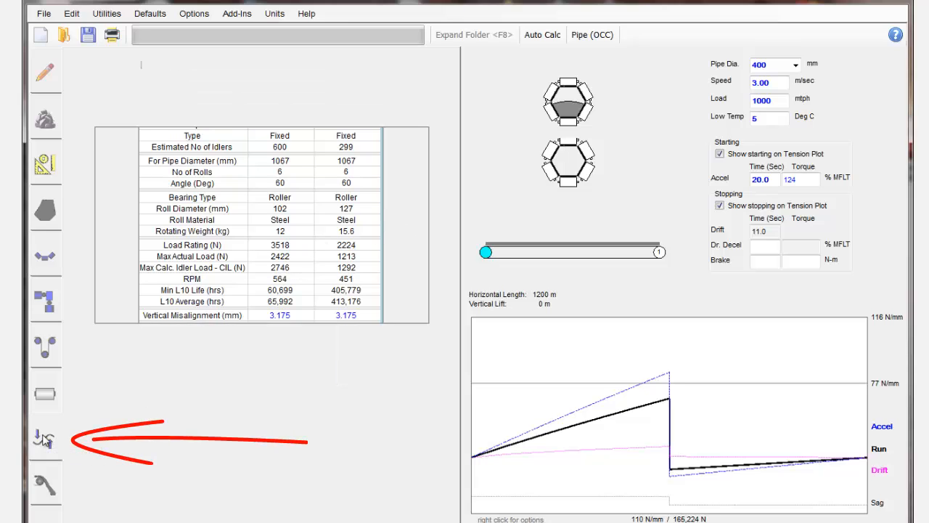
Set the angle of carry flight 2 to 5 degrees in the flights' input profile.
click(44, 165)
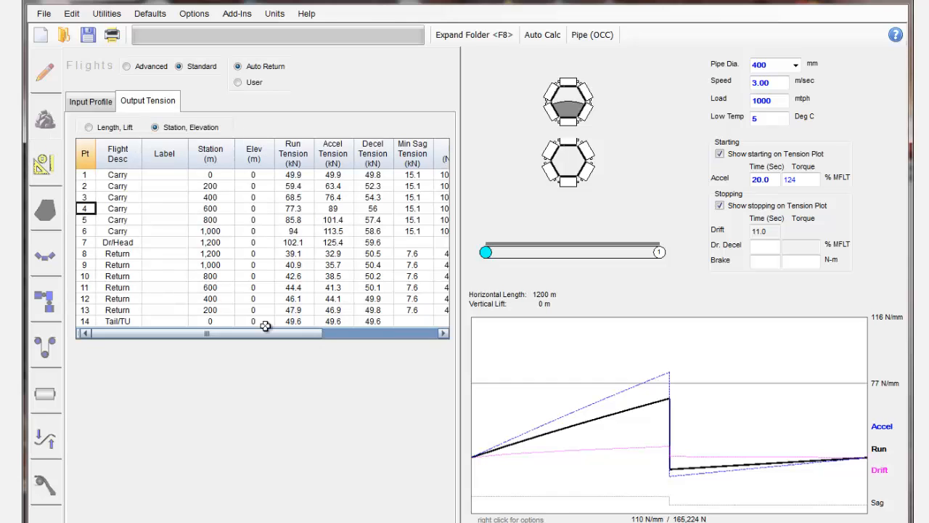
click(106, 104)
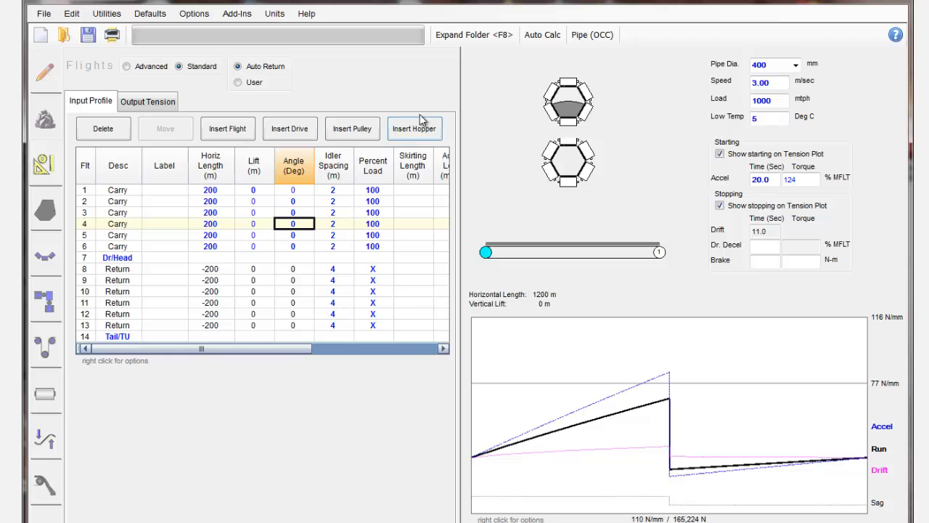
click(295, 212)
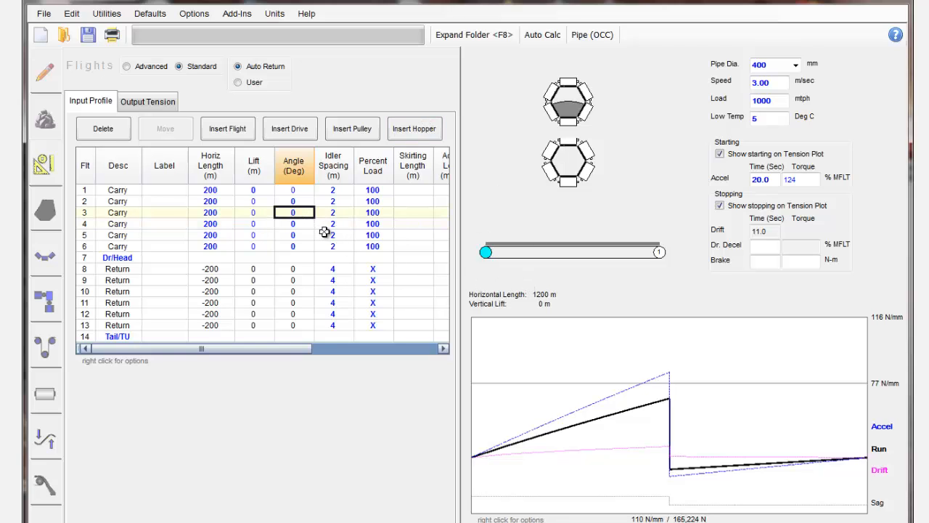
key(Up)
text(5)
key(Return)
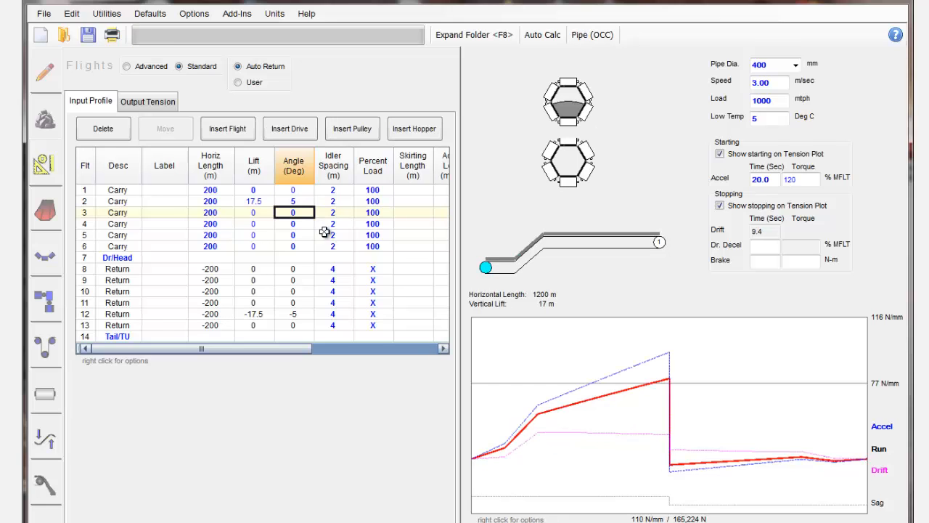
Set the angle of carry flight 5 to -5 degrees.
key(Down)
key(Down)
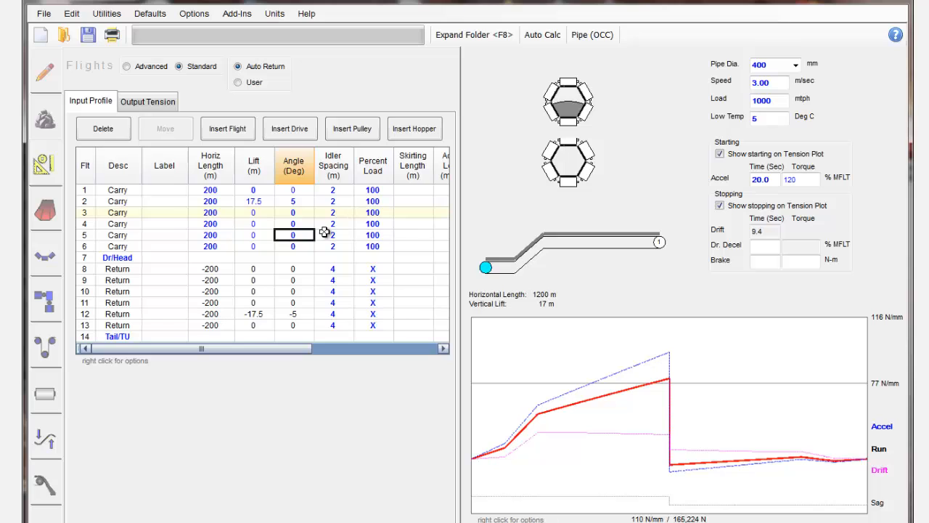
text(-5)
key(Return)
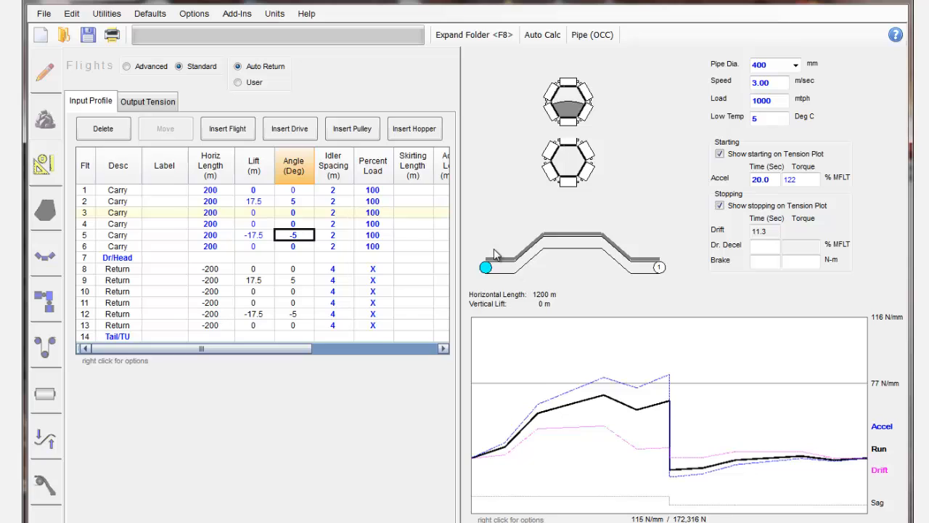
Label a vertical curve VC1 on carry flight 2 in the expanded curves table.
click(45, 439)
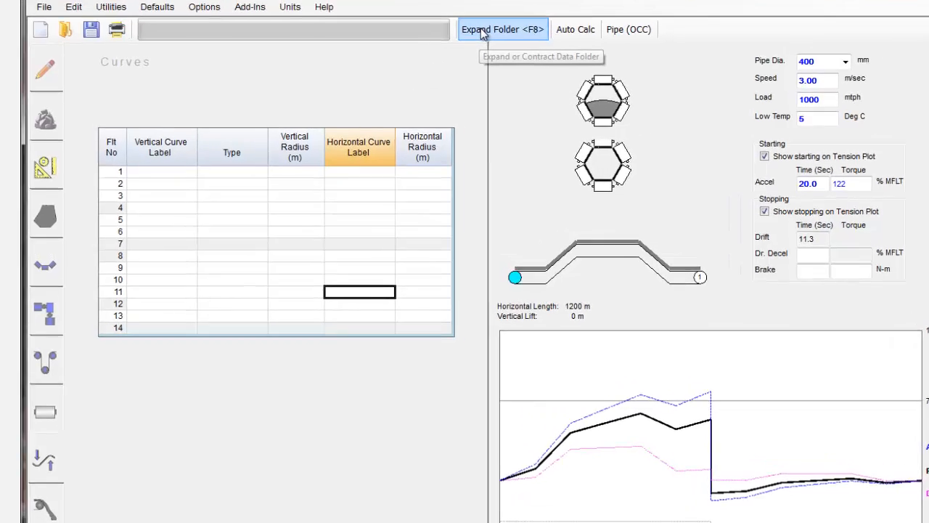
click(481, 35)
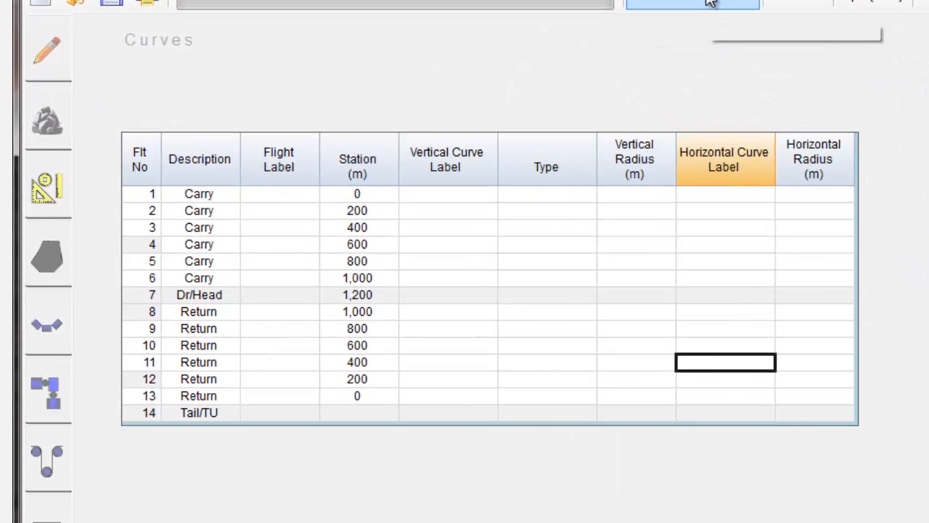
click(710, 3)
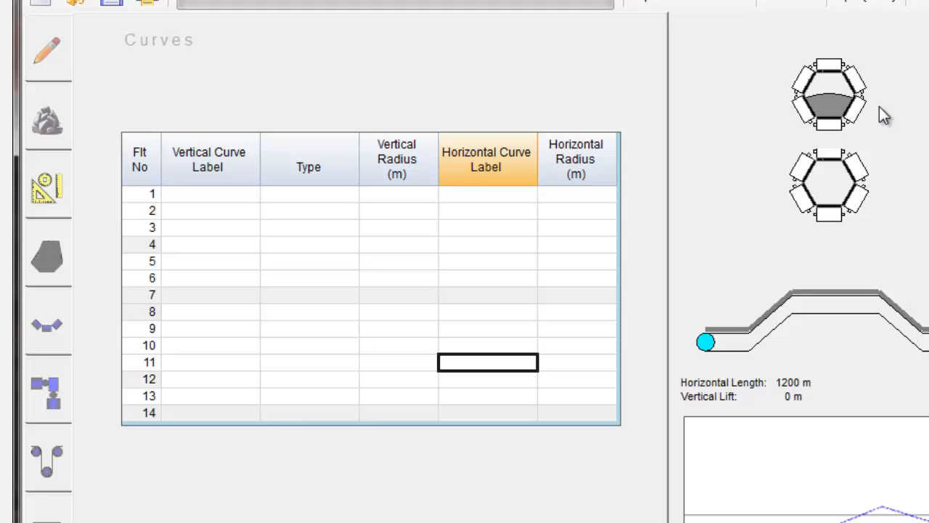
click(693, 4)
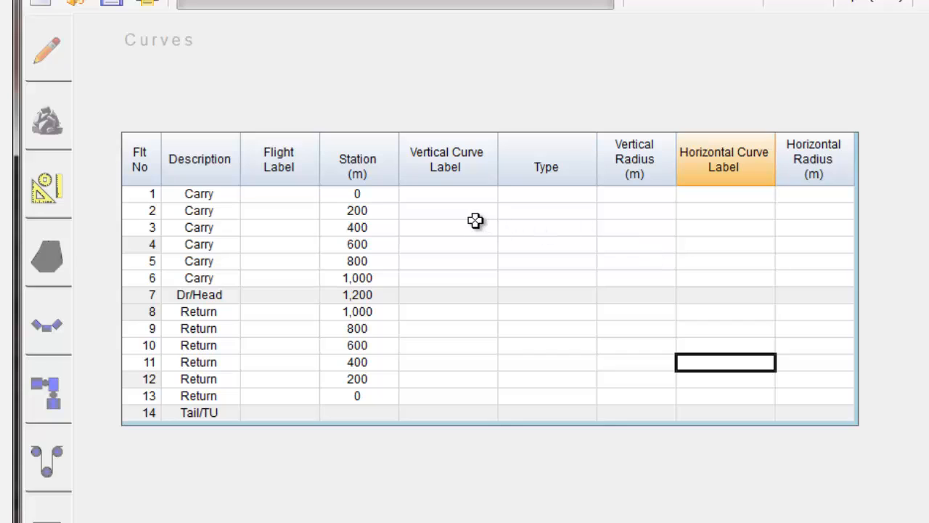
click(445, 211)
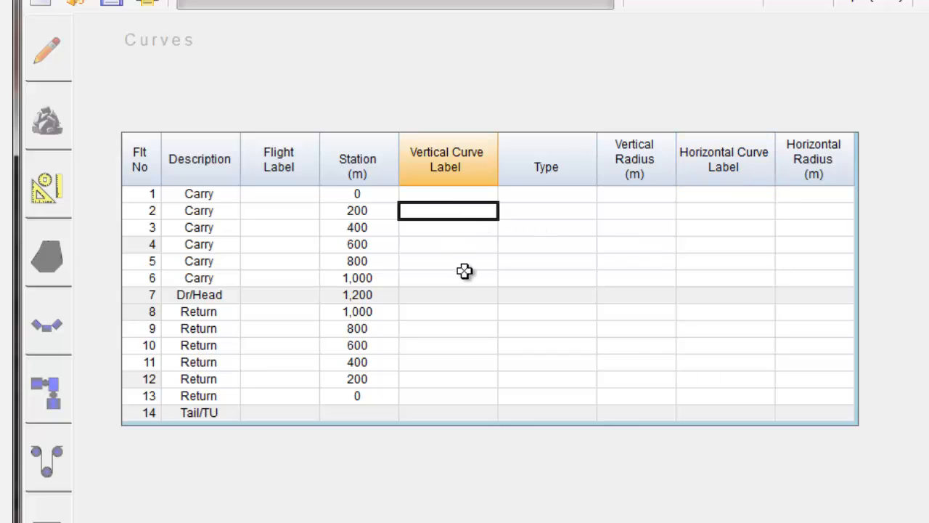
text(V)
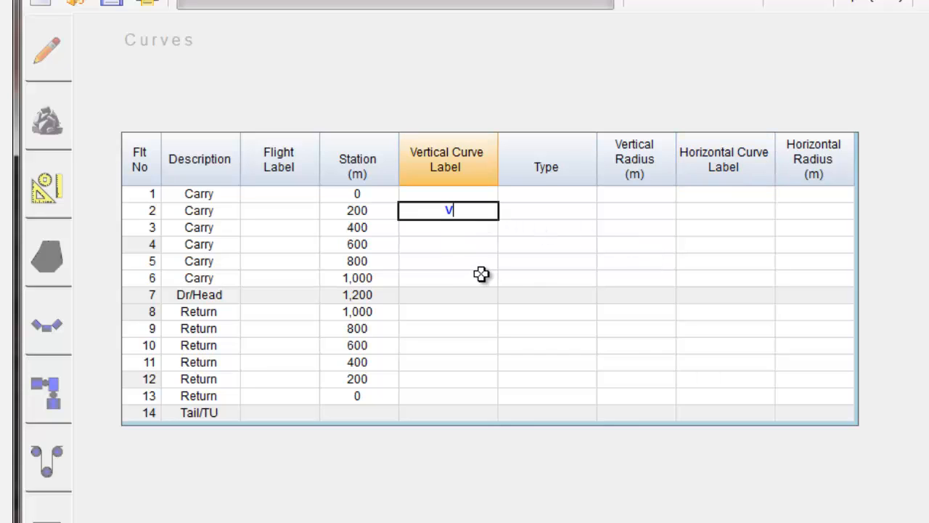
text(C1)
key(Return)
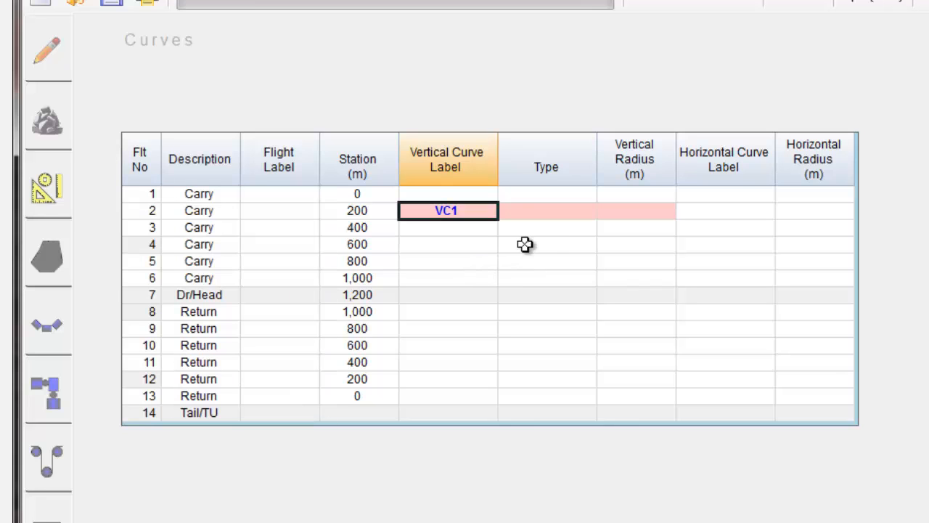
Set the vertical radius of curve VC1 on flight 2 to 200 m.
click(636, 210)
click(637, 210)
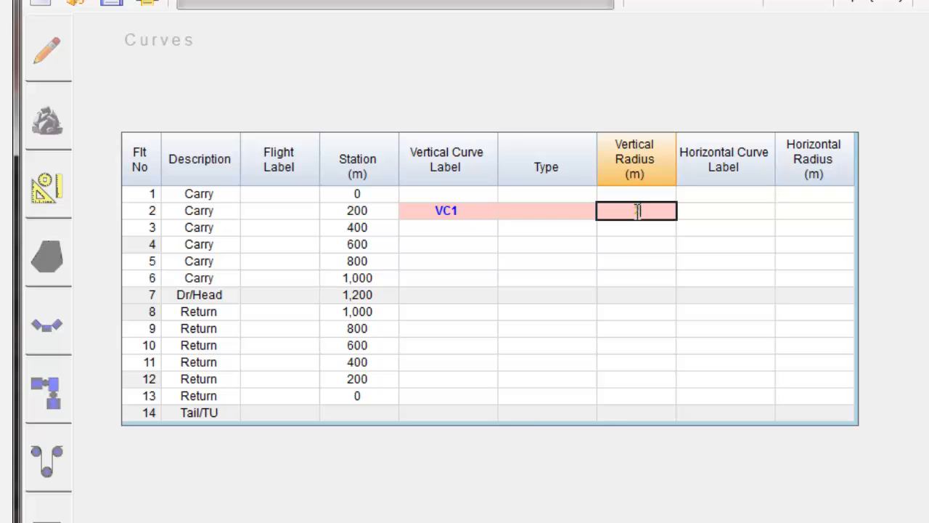
text(200)
key(Return)
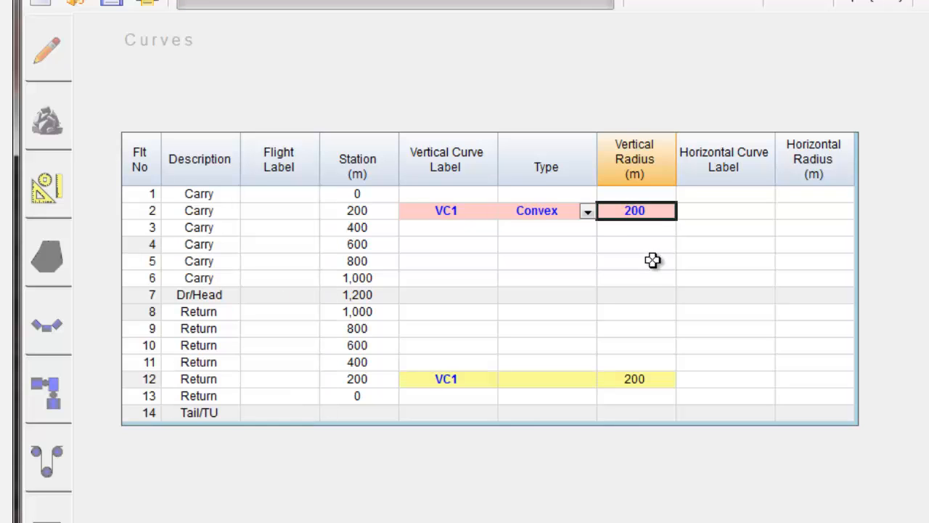
Try the Concave type for vertical curve VC1 on flight 2, and return it to Convex.
click(587, 213)
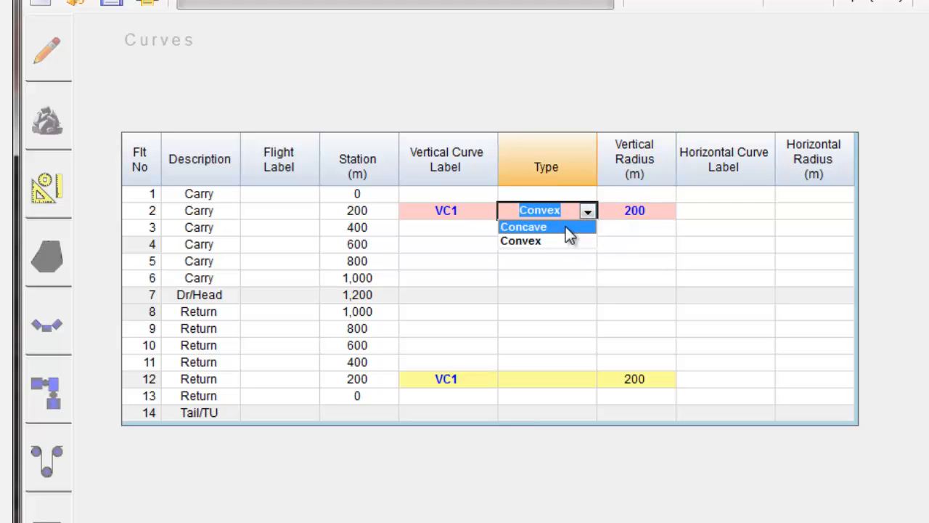
click(566, 228)
click(586, 212)
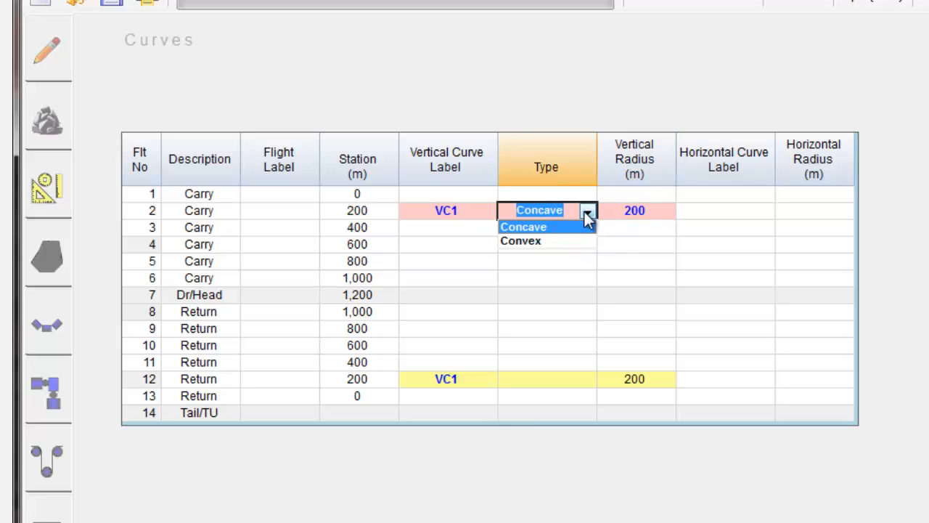
click(561, 242)
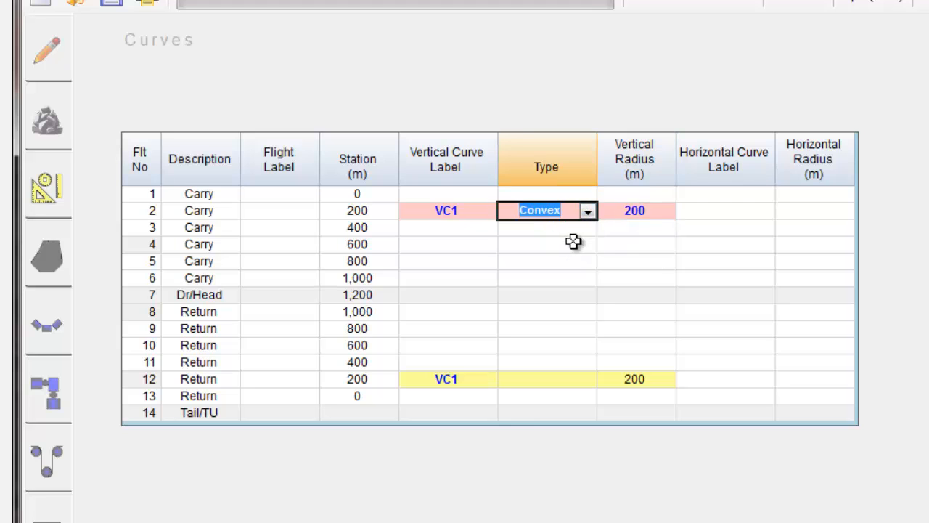
click(473, 380)
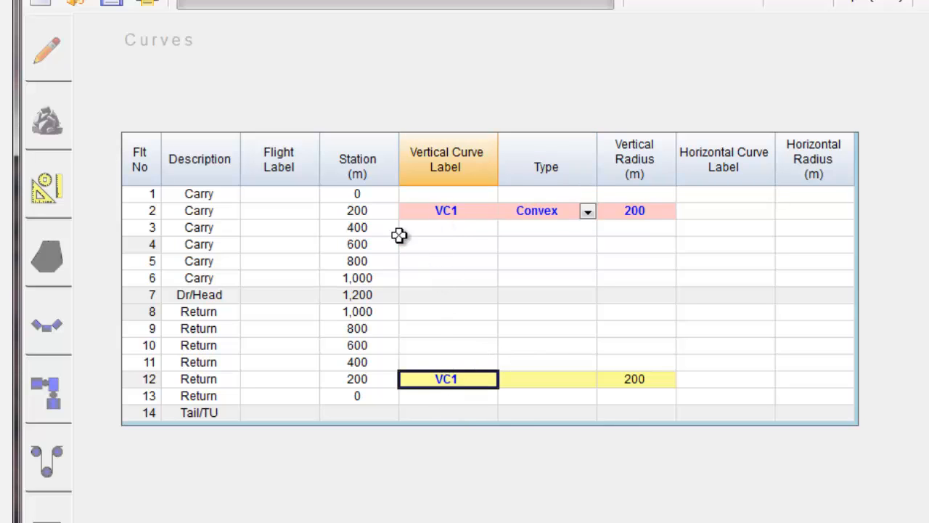
click(45, 187)
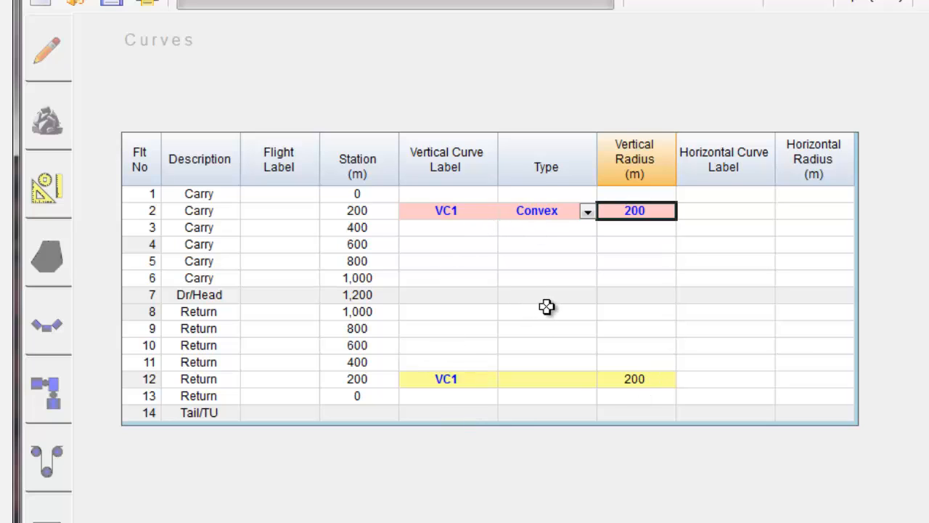
Label a second vertical curve VC2 on carry flight 5 in the curves table.
click(447, 261)
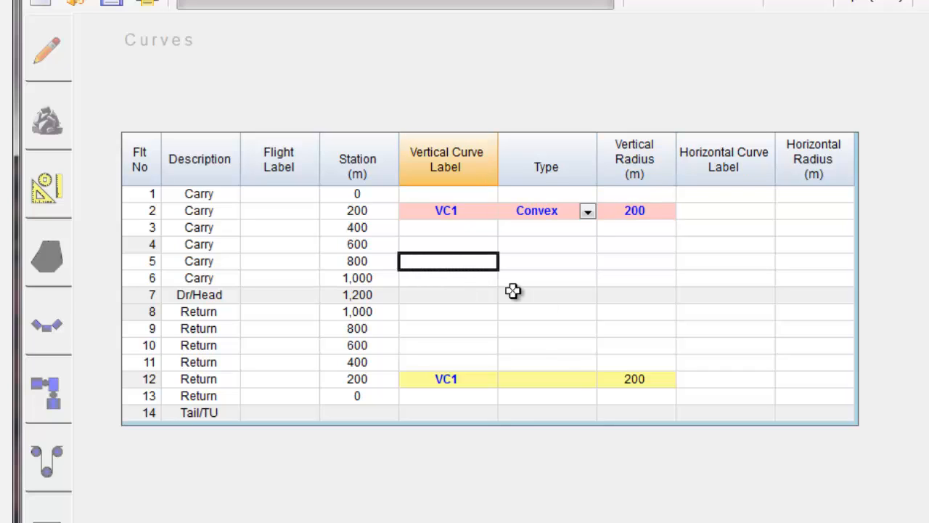
text(VC)
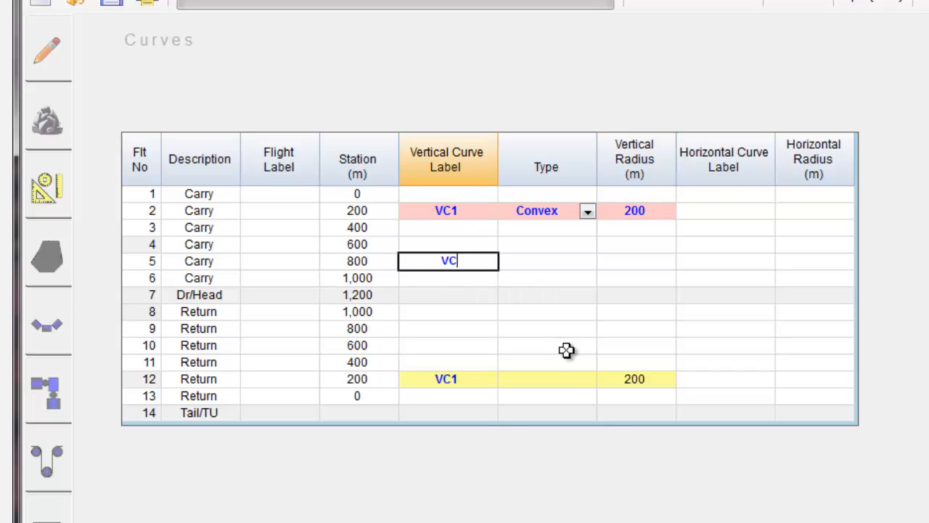
text(2)
key(Return)
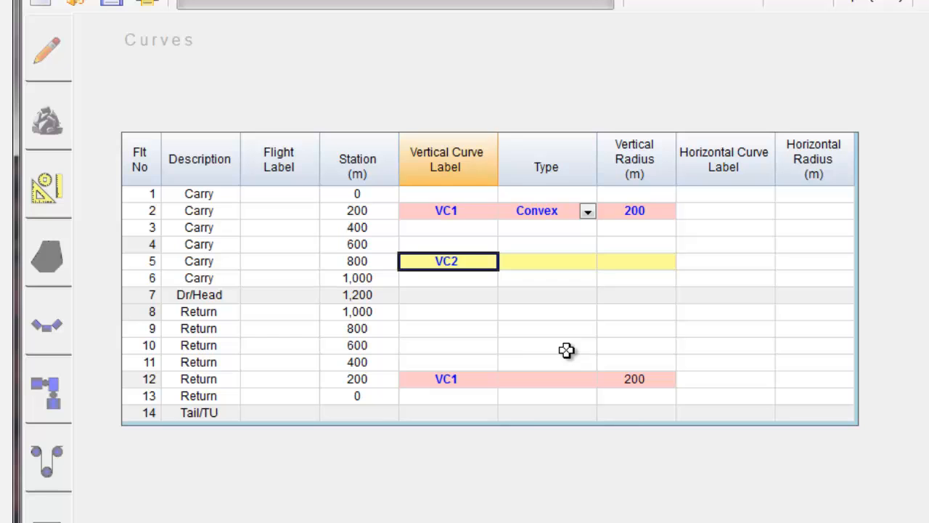
Set the vertical radius of curve VC2 on flight 5 to 150 m.
key(Tab)
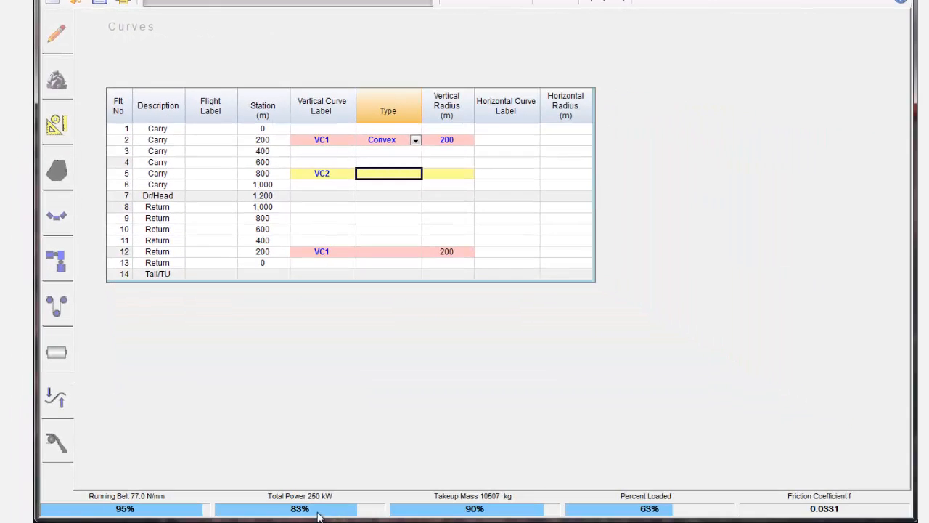
click(463, 175)
click(463, 175)
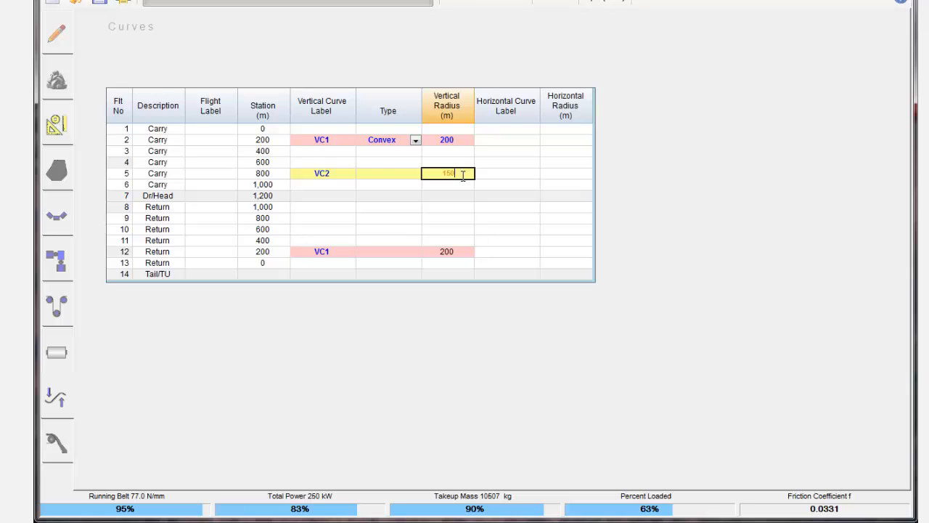
key(Return)
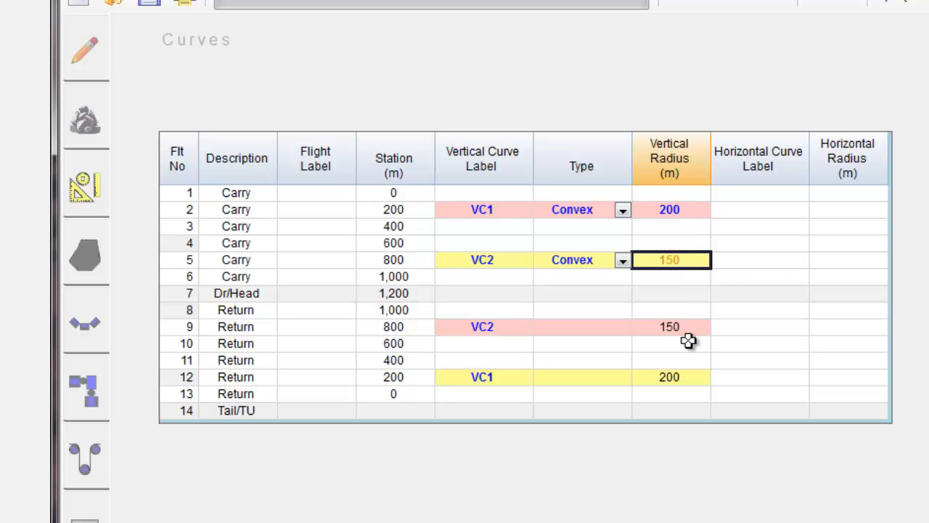
Change the vertical radius of curve VC2 on flight 5 to 200 m.
click(693, 260)
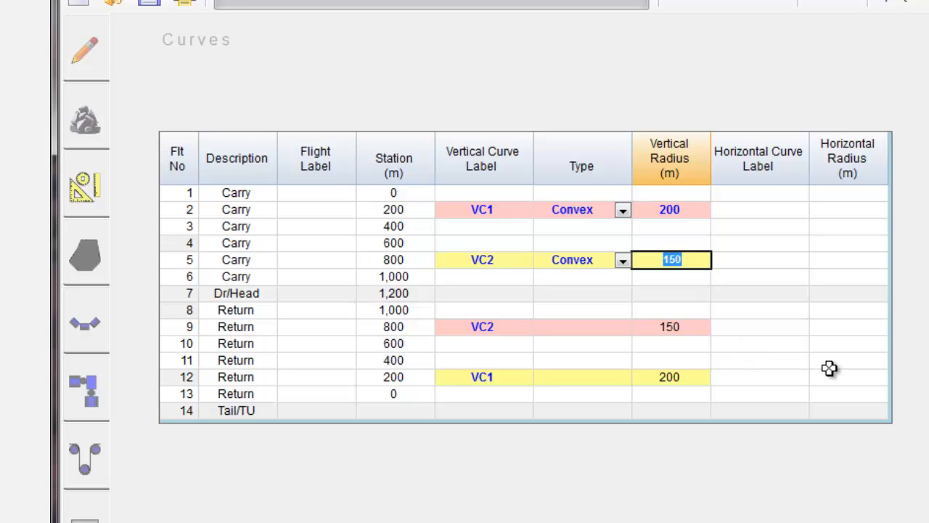
text(200)
key(Return)
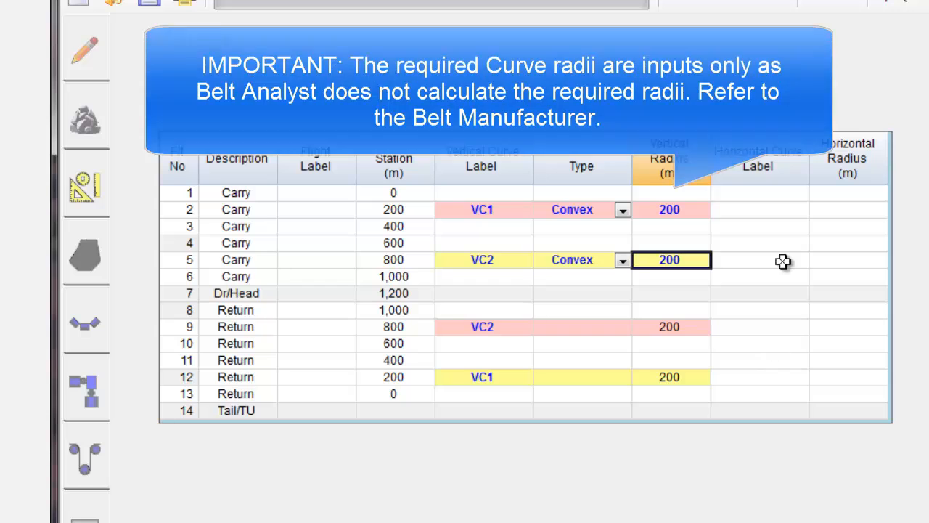
Add a horizontal curve labelled HC1 with a horizontal radius of 200 m on carry flight 3.
click(786, 225)
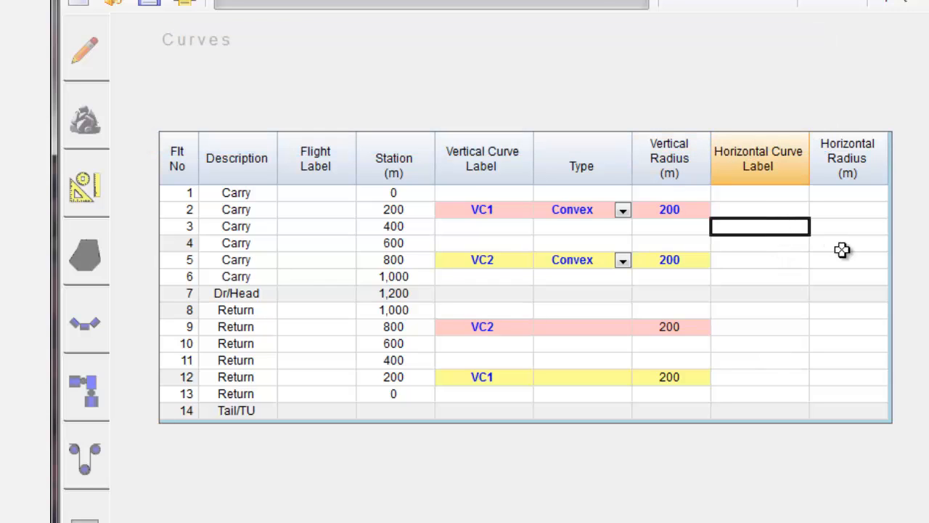
text(H)
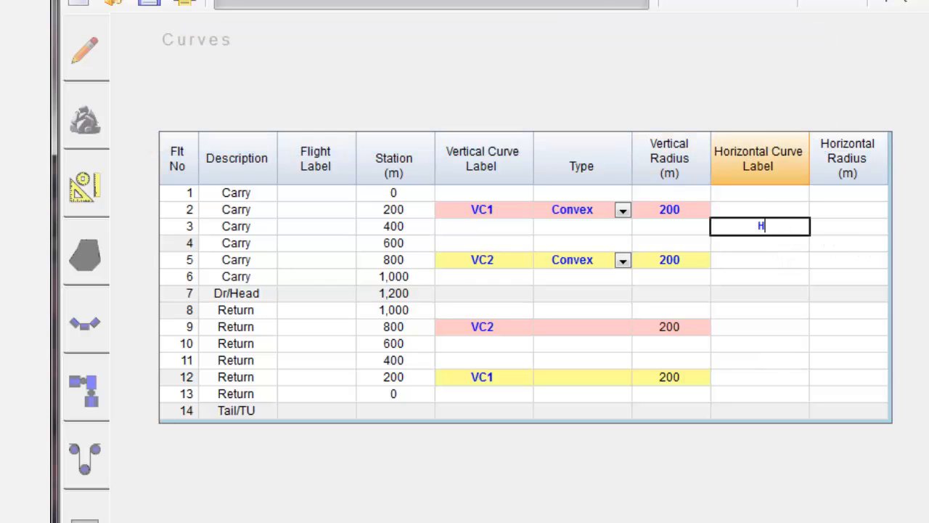
text(C1)
key(Return)
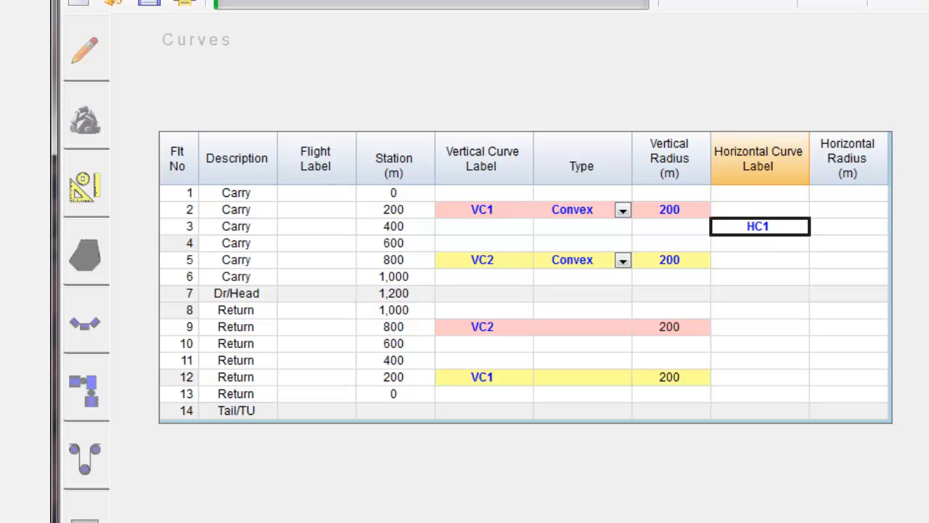
click(871, 222)
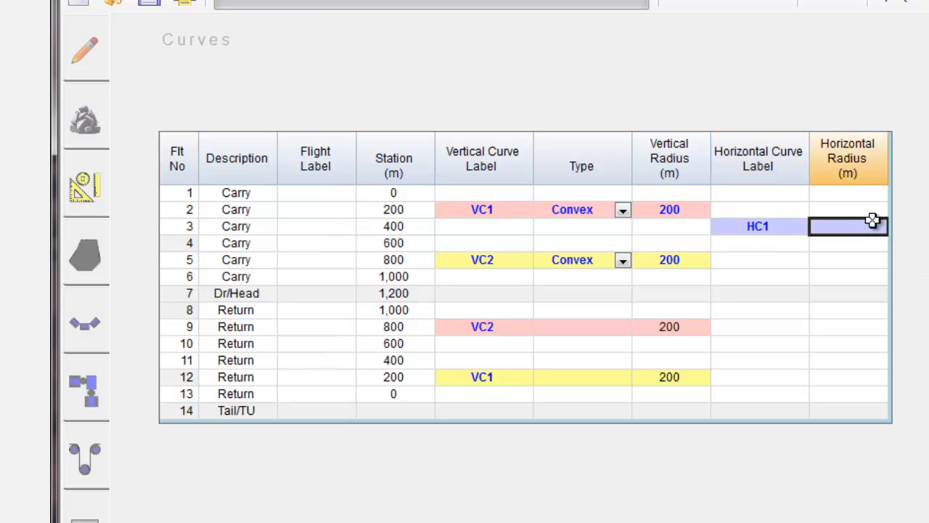
text(200)
key(Return)
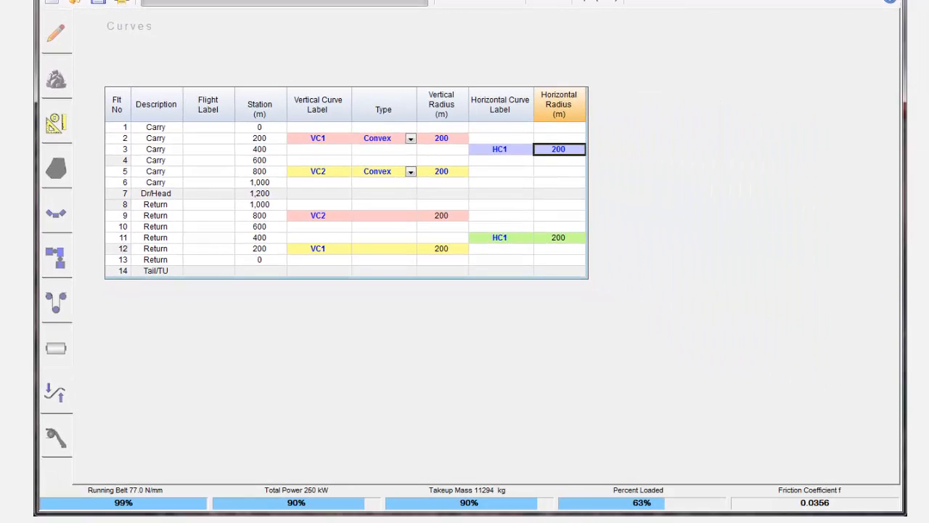
Extend the horizontal curve to carry flight 4 by giving it the same label HC1.
click(516, 160)
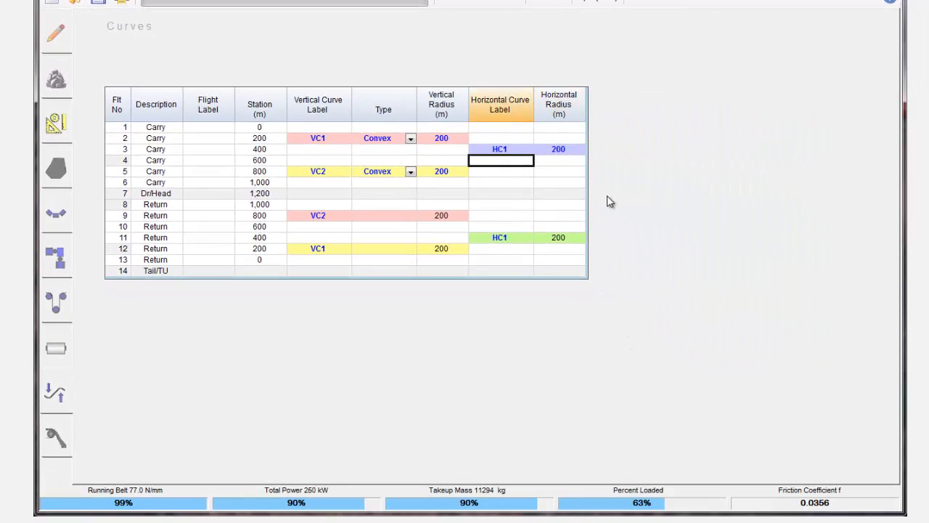
text(HC1)
click(571, 160)
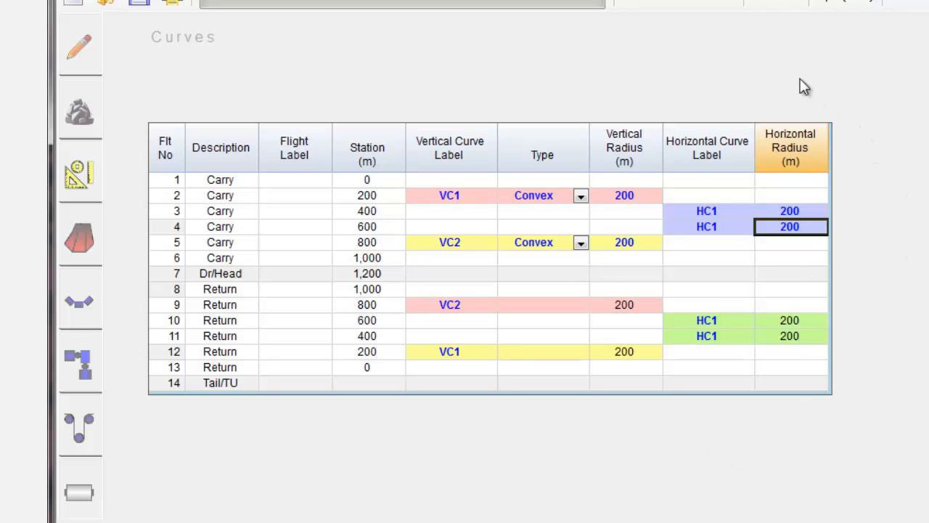
Change the carcass of the selected Fabric-US belt to 4-800 in the belt data.
click(682, 6)
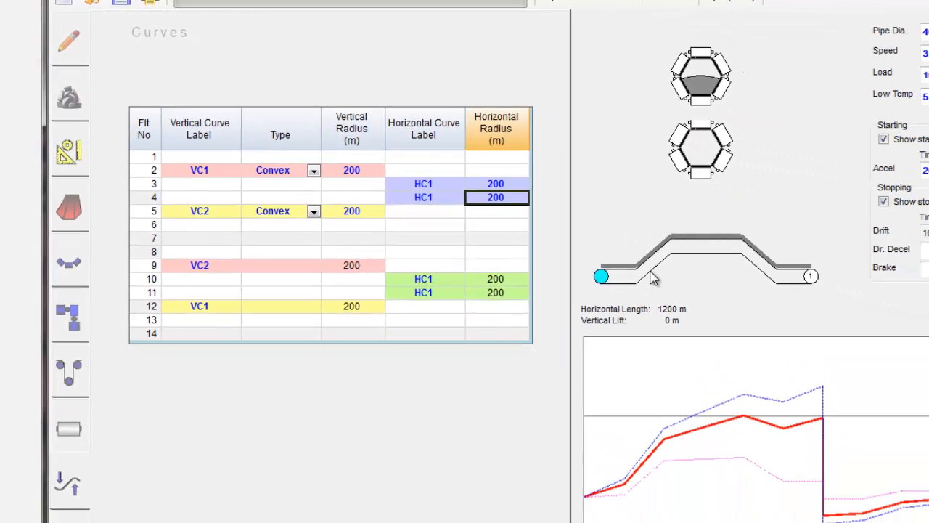
click(80, 216)
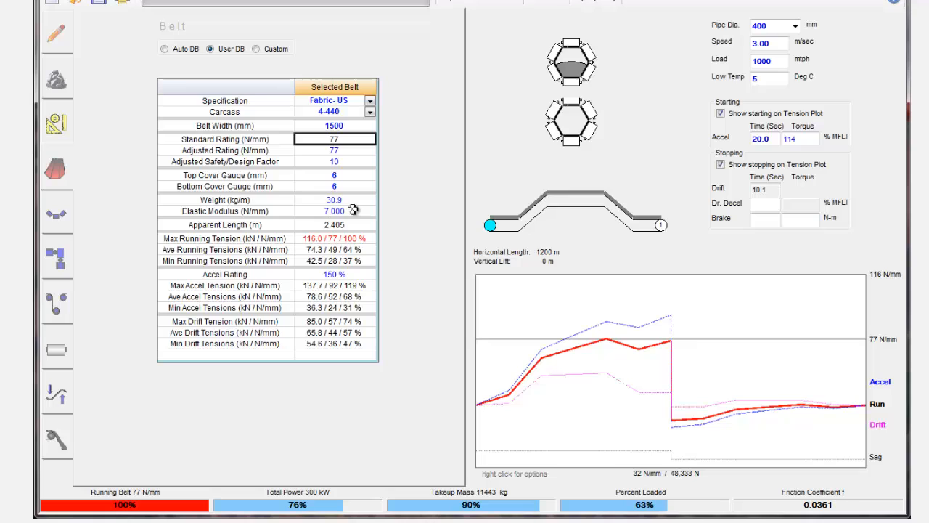
click(353, 209)
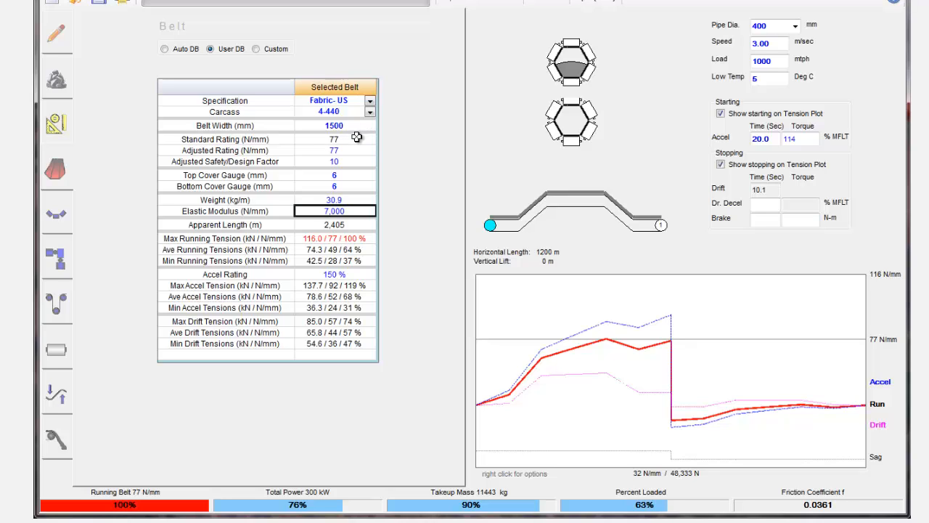
click(370, 114)
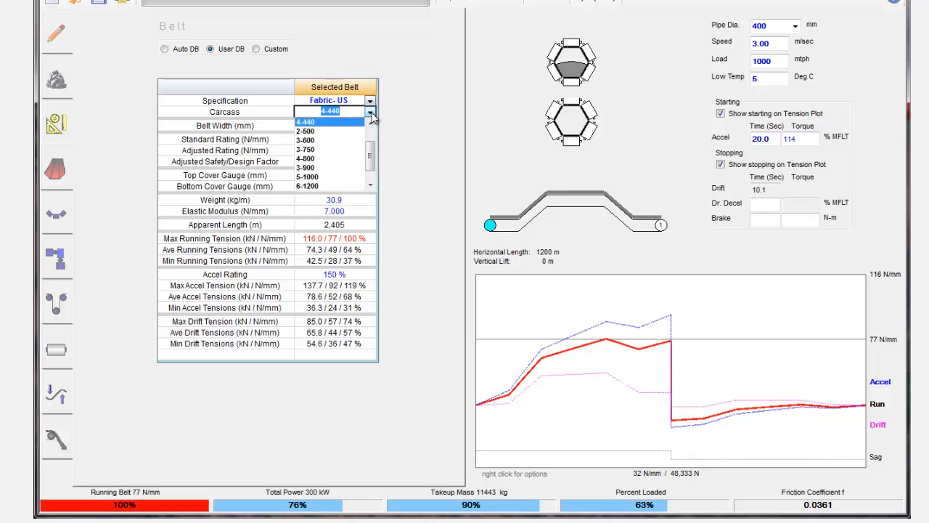
click(344, 159)
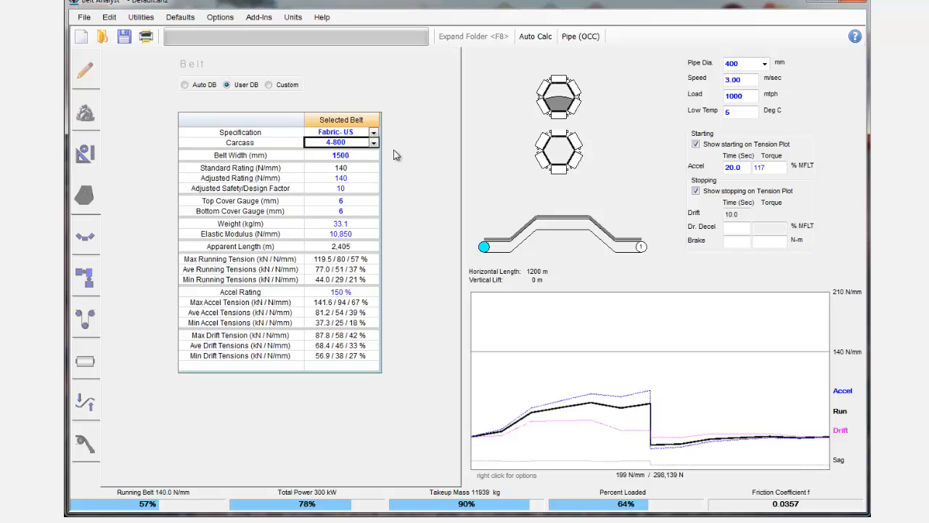
Review the full curves table and the flight profile, and return to the project information page.
click(82, 408)
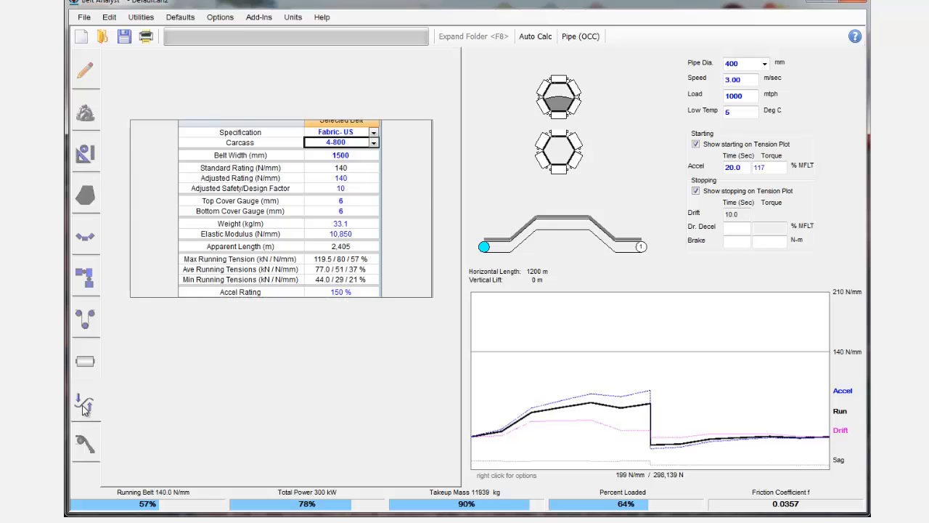
click(474, 36)
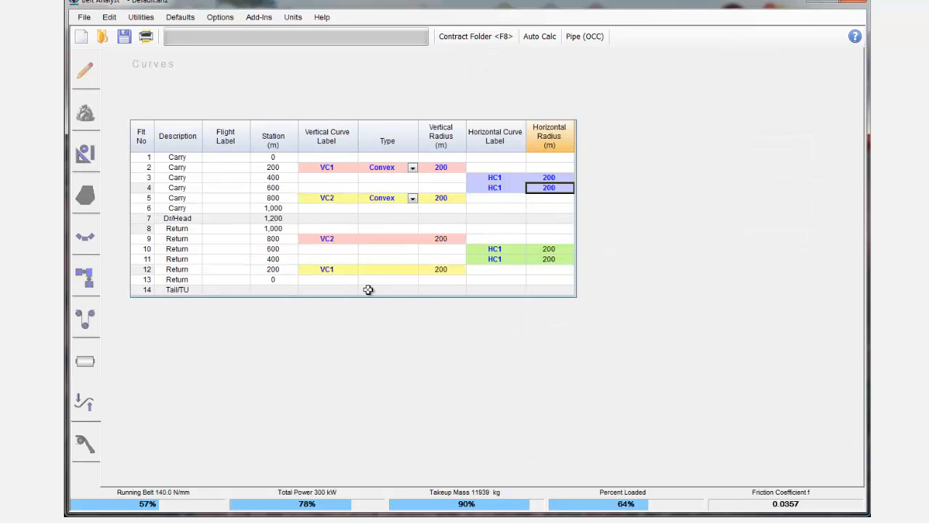
click(476, 37)
click(85, 154)
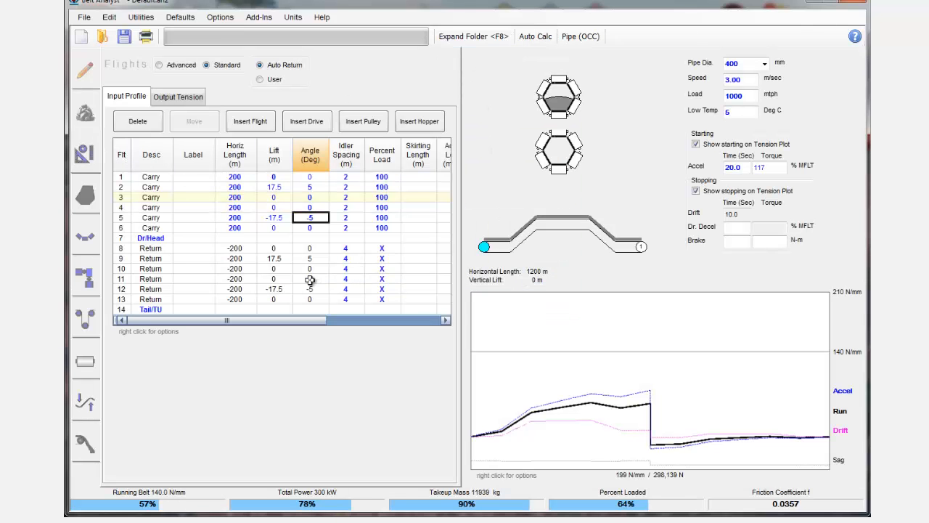
click(86, 82)
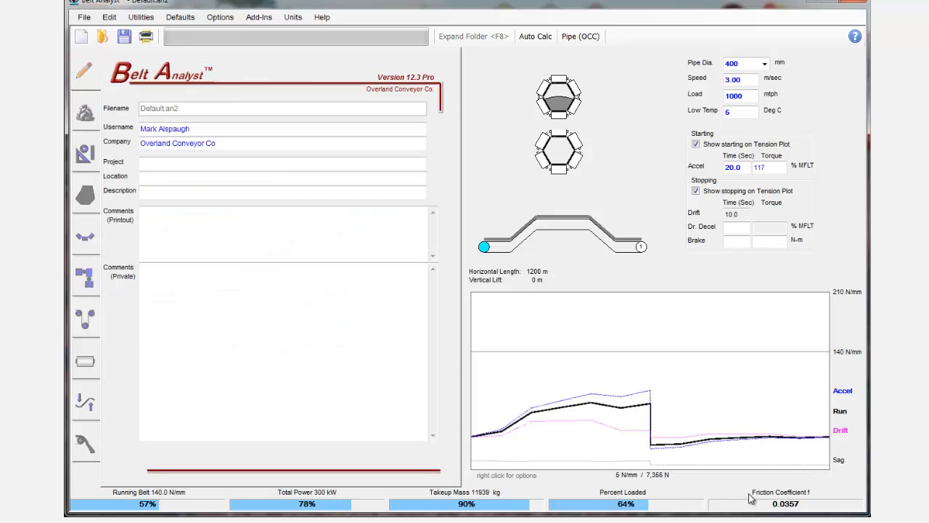